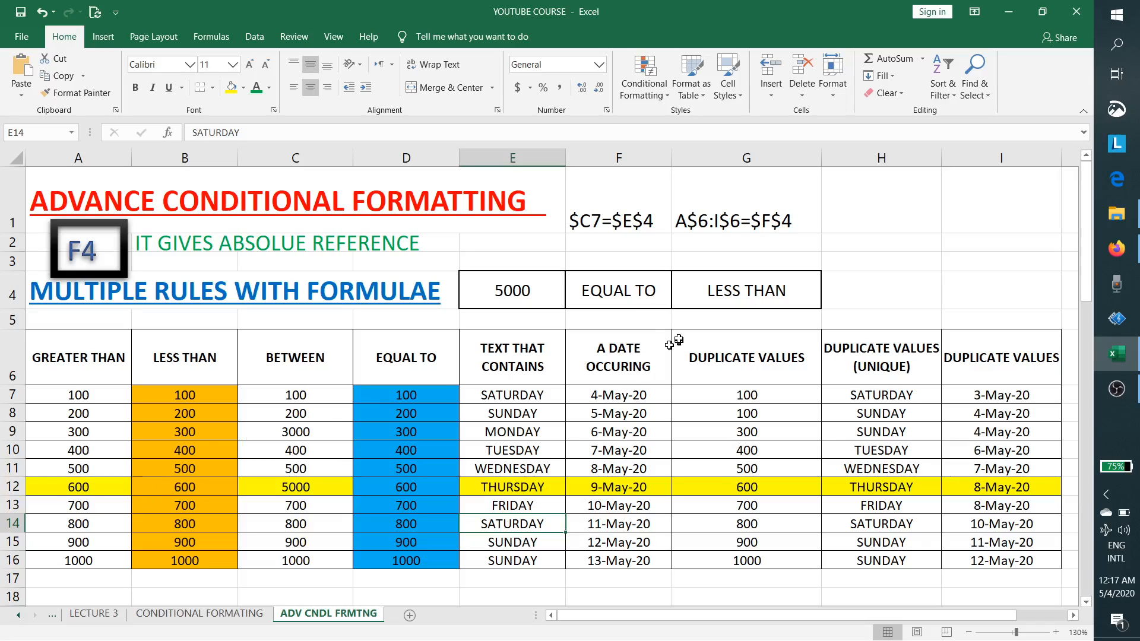
pyautogui.moveTo(528, 294); pyautogui.dragTo(760, 290)
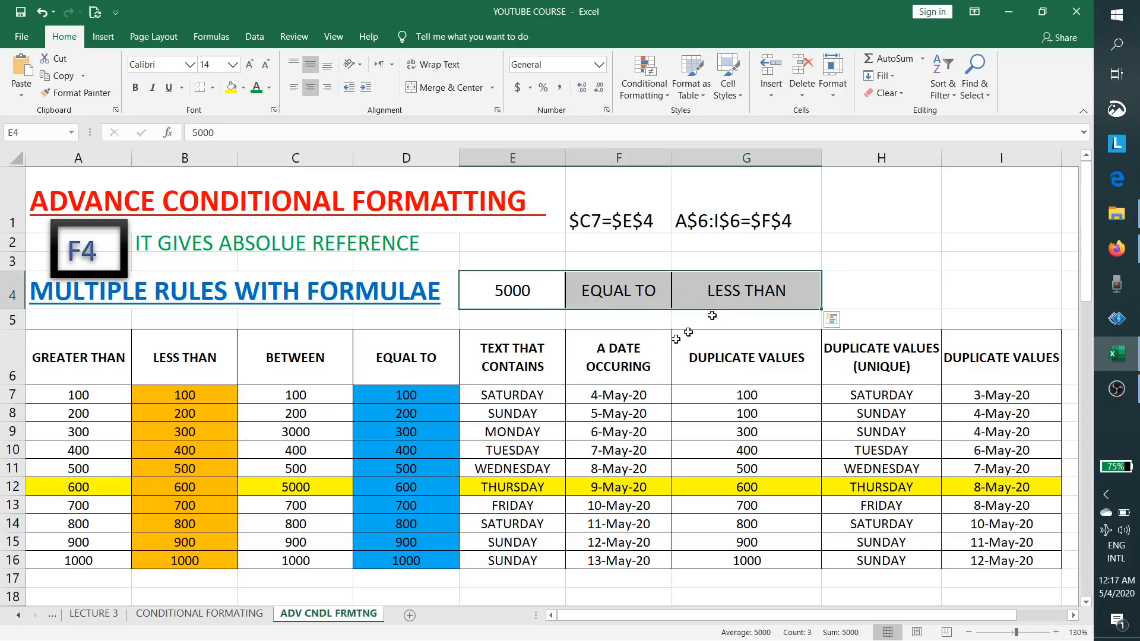
pyautogui.click(487, 446)
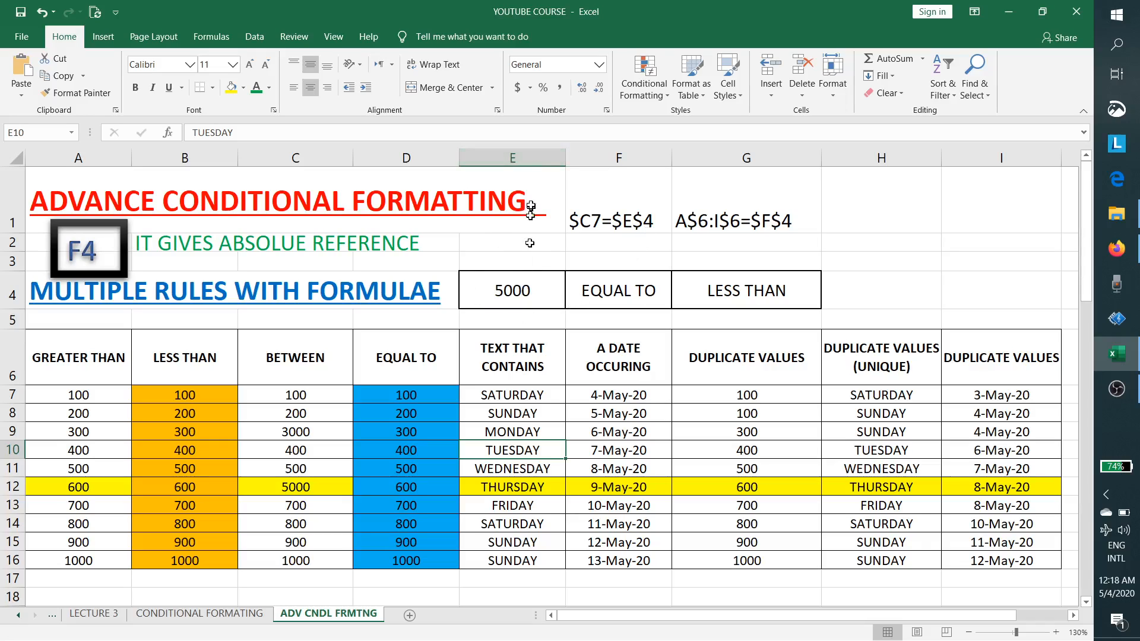
pyautogui.click(522, 158)
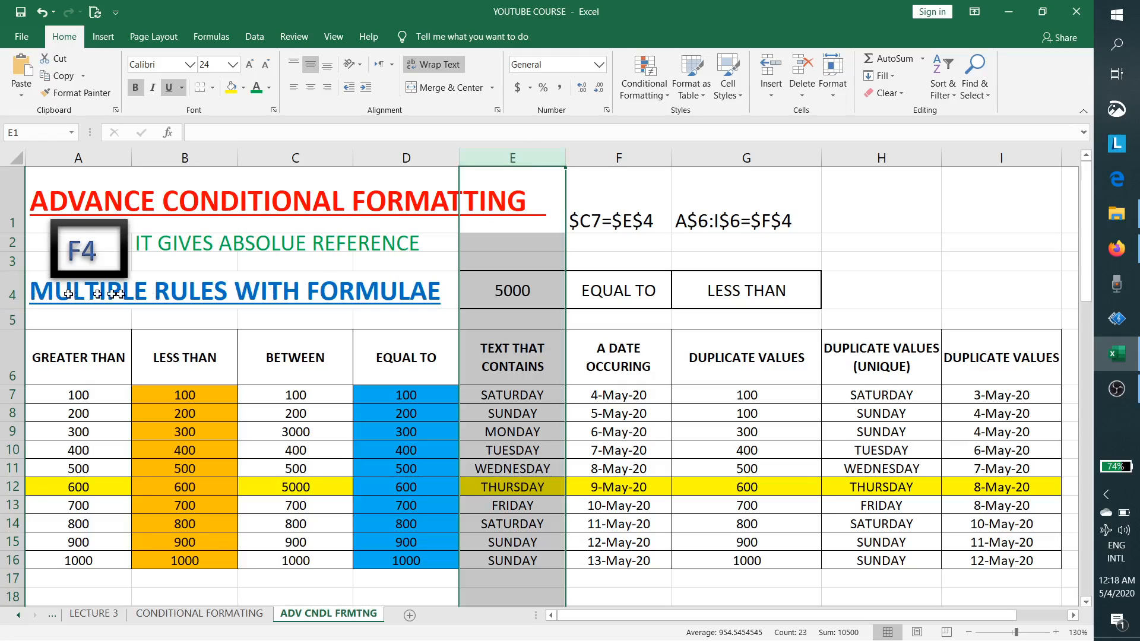
pyautogui.click(505, 298)
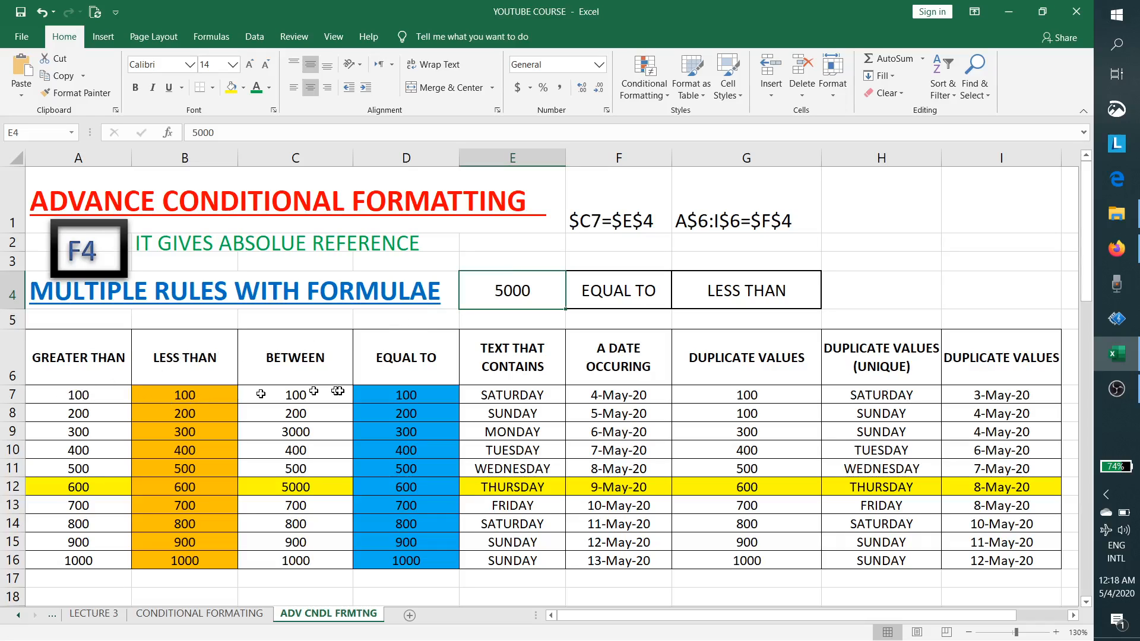
pyautogui.moveTo(339, 393); pyautogui.dragTo(339, 559)
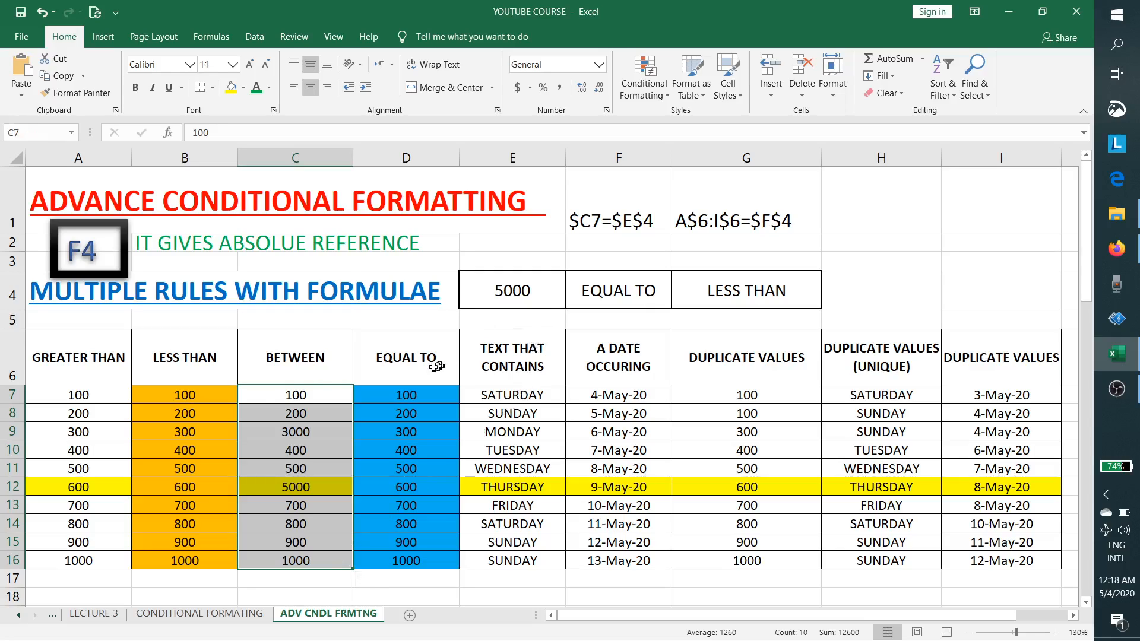
pyautogui.click(325, 397)
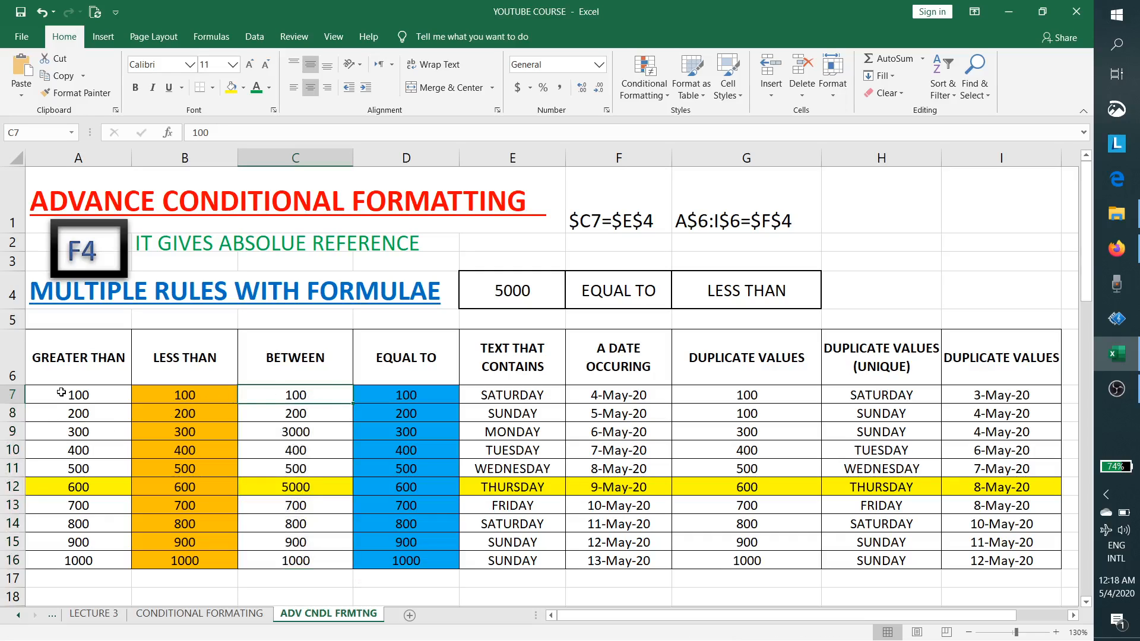
# Clear the conditional formatting rules from the table's data cells A7:I16.
pyautogui.moveTo(61, 393); pyautogui.dragTo(977, 567)
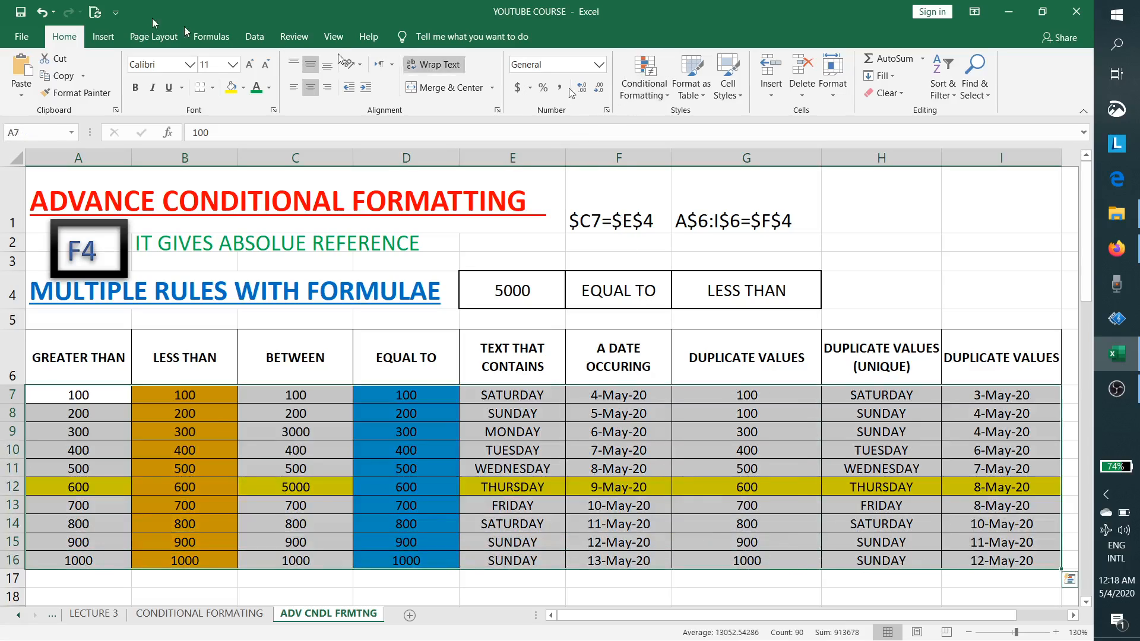
pyautogui.click(641, 95)
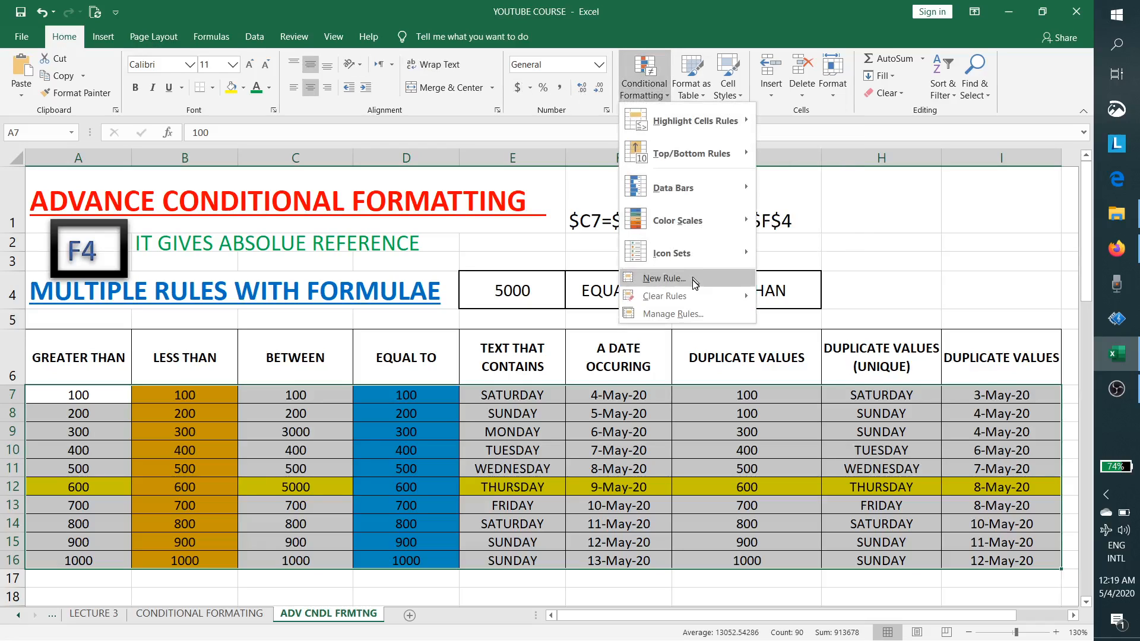
pyautogui.moveTo(694, 295)
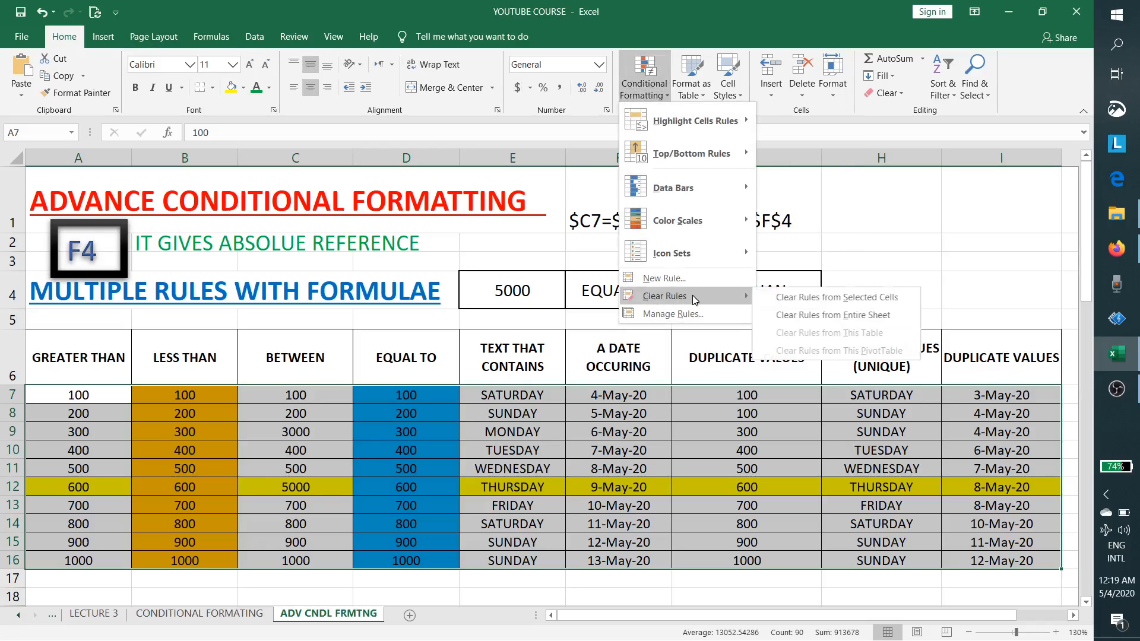
pyautogui.click(848, 298)
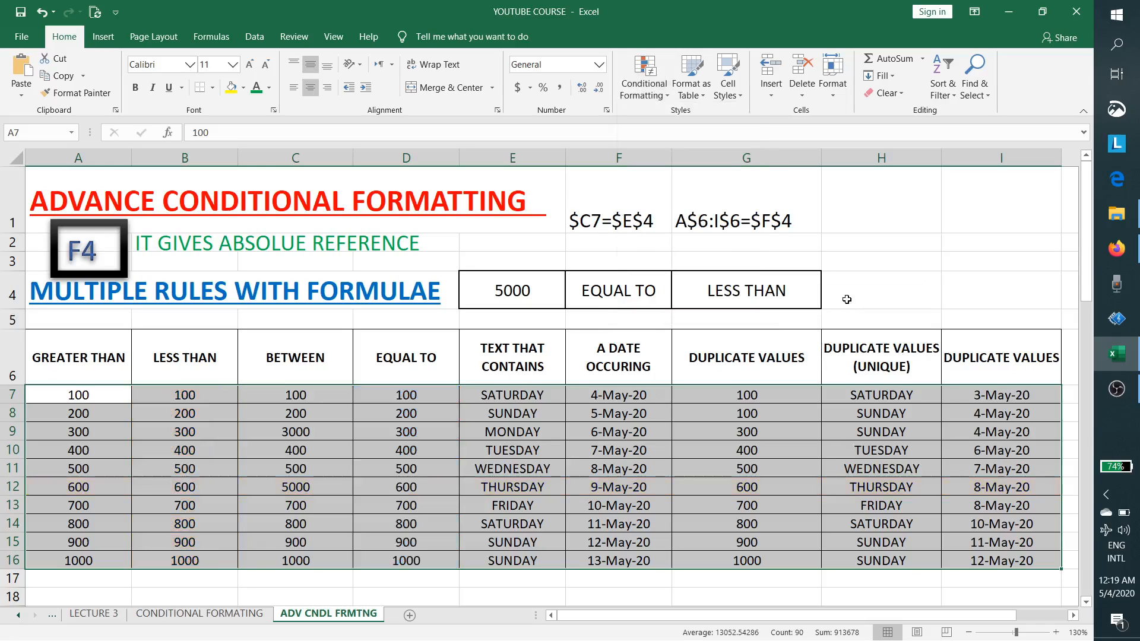
pyautogui.click(490, 451)
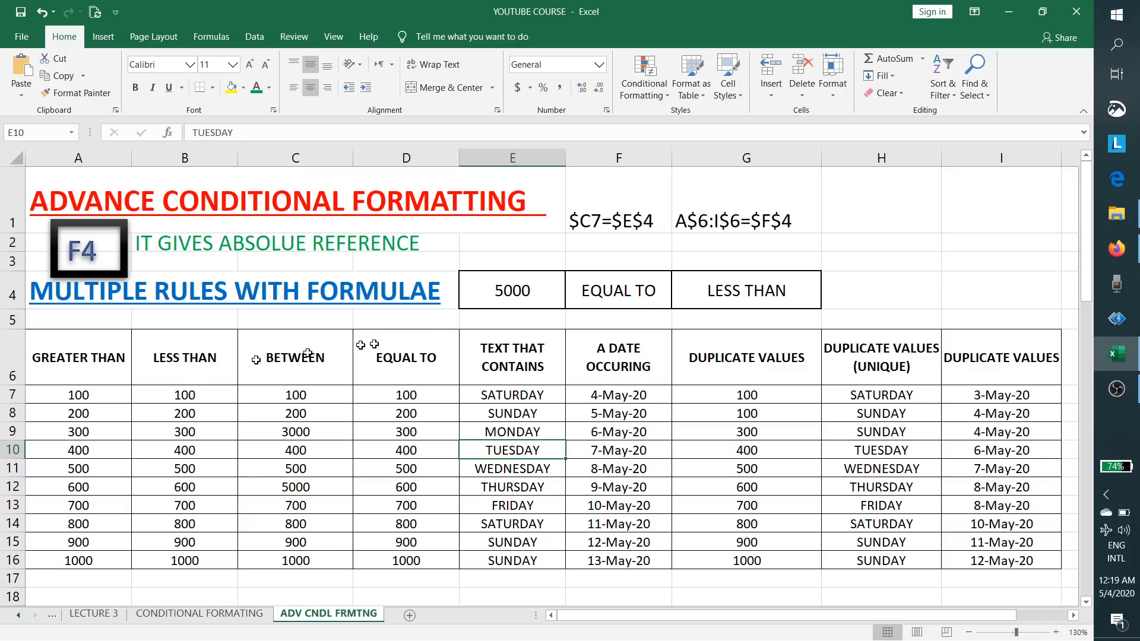
pyautogui.click(500, 290)
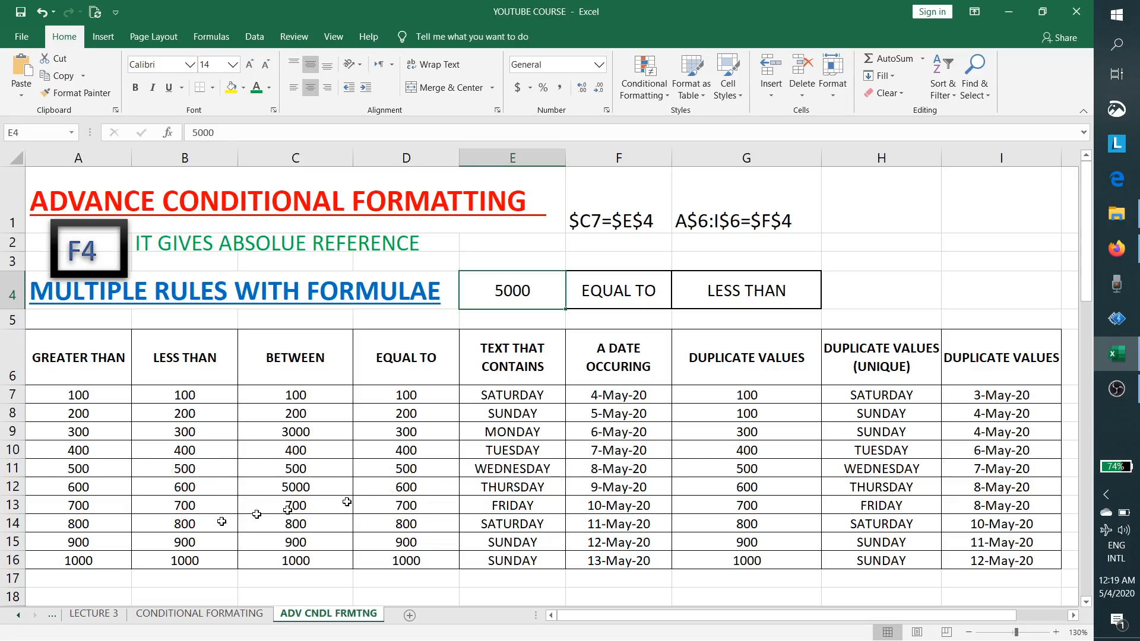
pyautogui.click(304, 488)
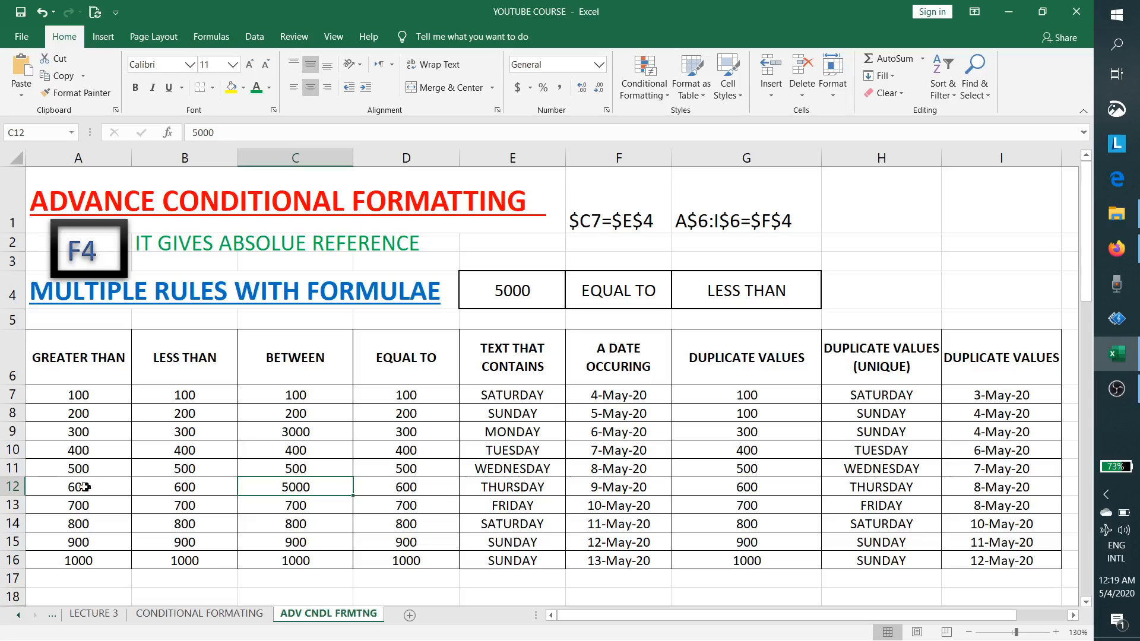
pyautogui.moveTo(83, 487); pyautogui.dragTo(978, 484)
pyautogui.click(356, 448)
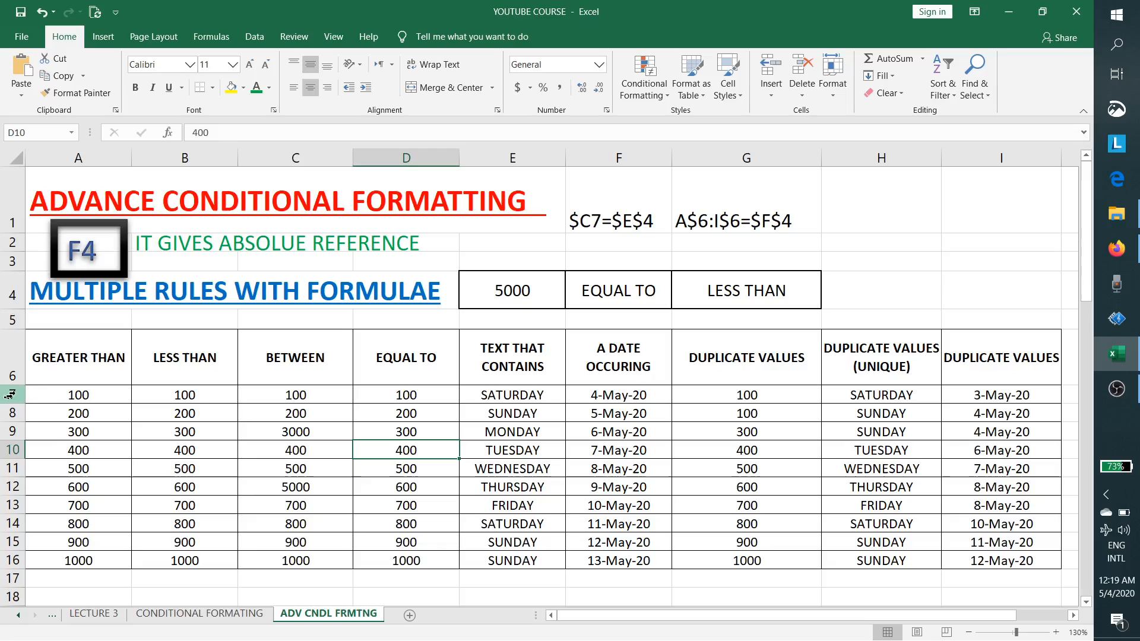
# Start a new conditional formatting rule for A7:I16 that uses a formula to determine which cells to format.
pyautogui.moveTo(48, 394); pyautogui.dragTo(978, 556)
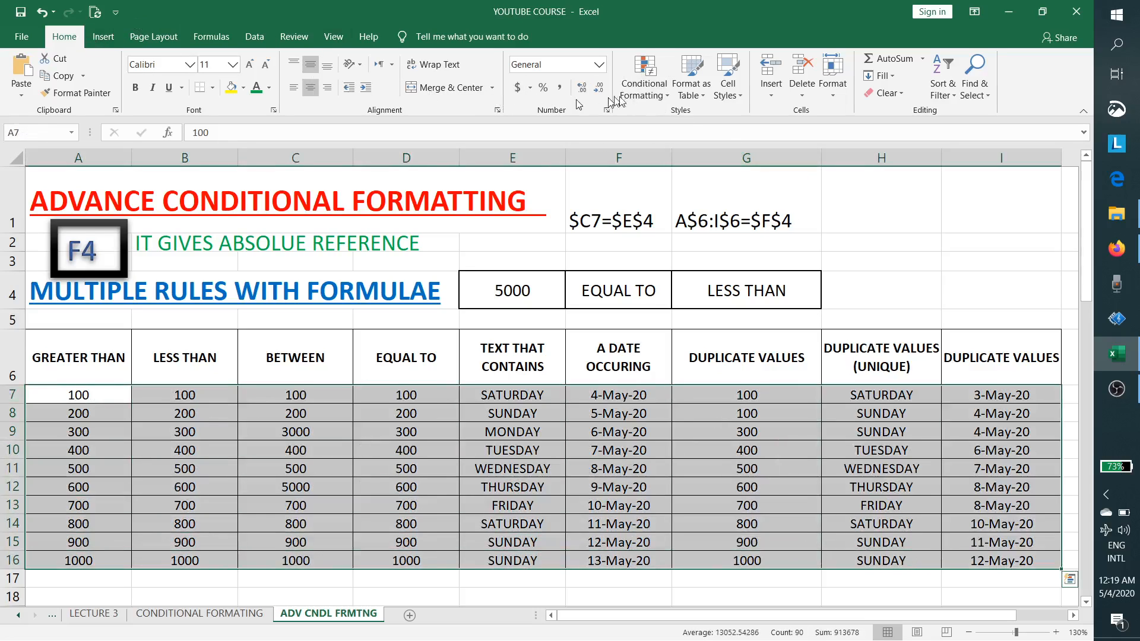
pyautogui.click(644, 95)
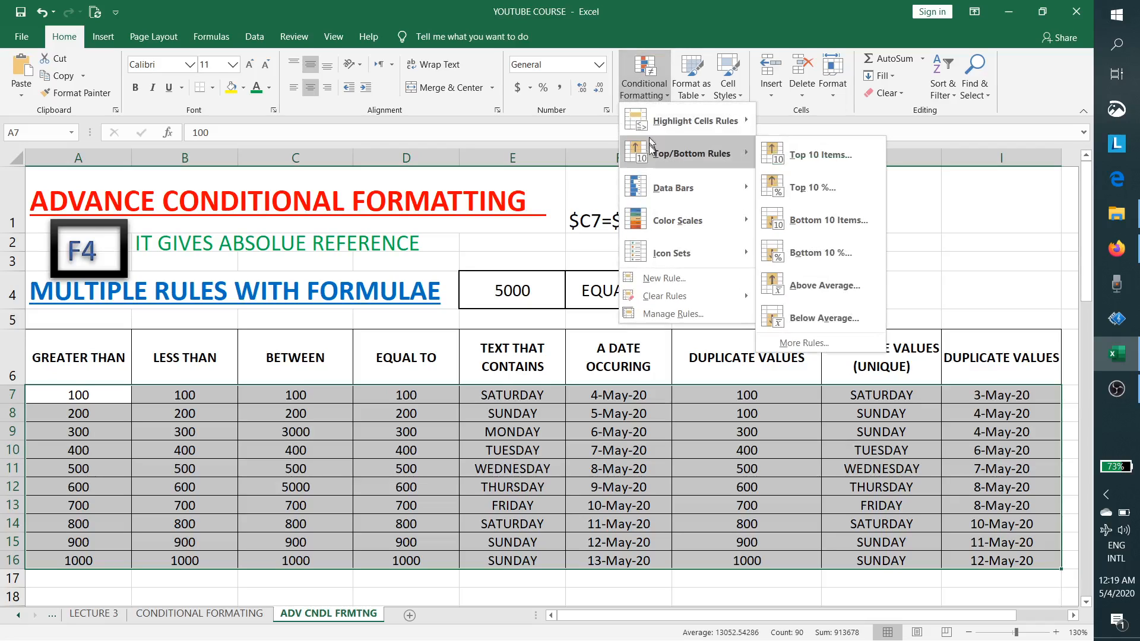
pyautogui.click(681, 286)
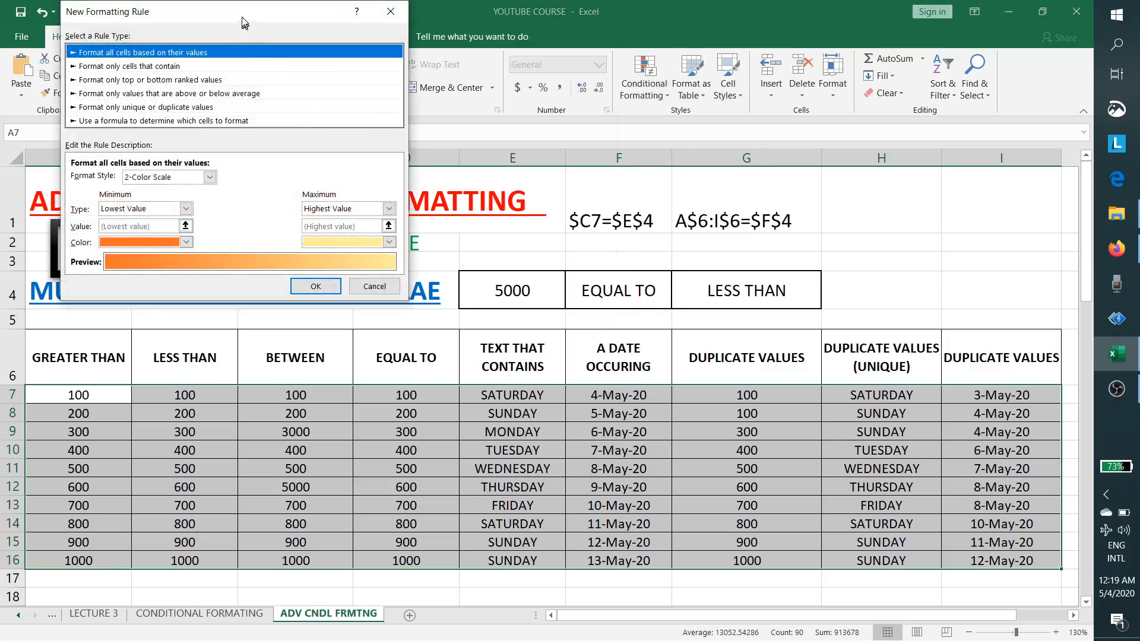
pyautogui.moveTo(244, 18); pyautogui.dragTo(343, 97)
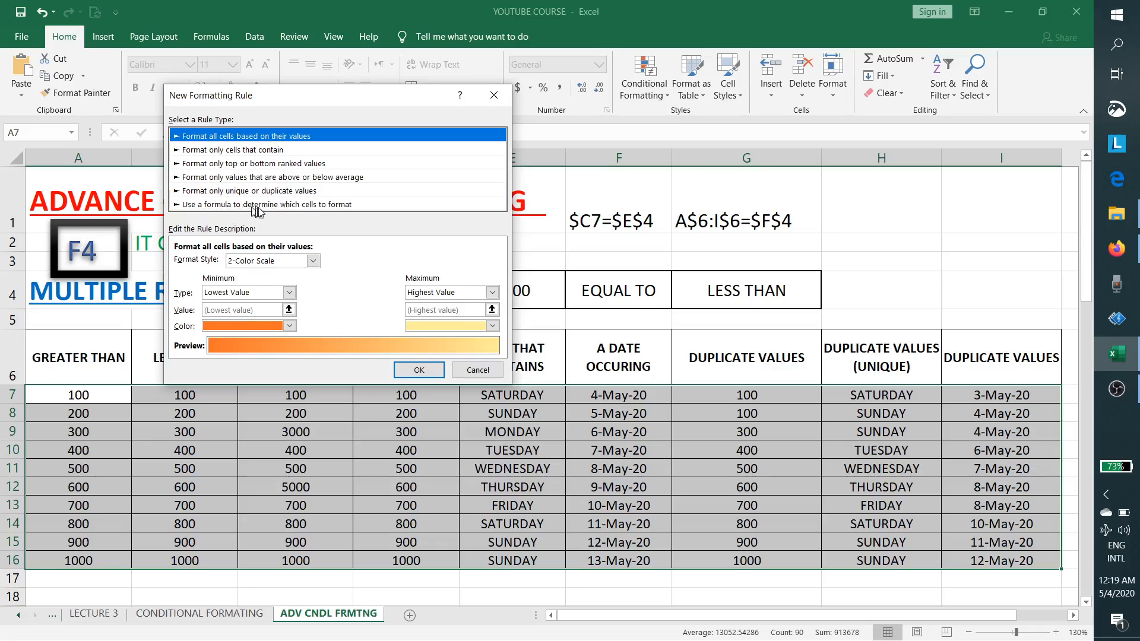
pyautogui.click(323, 204)
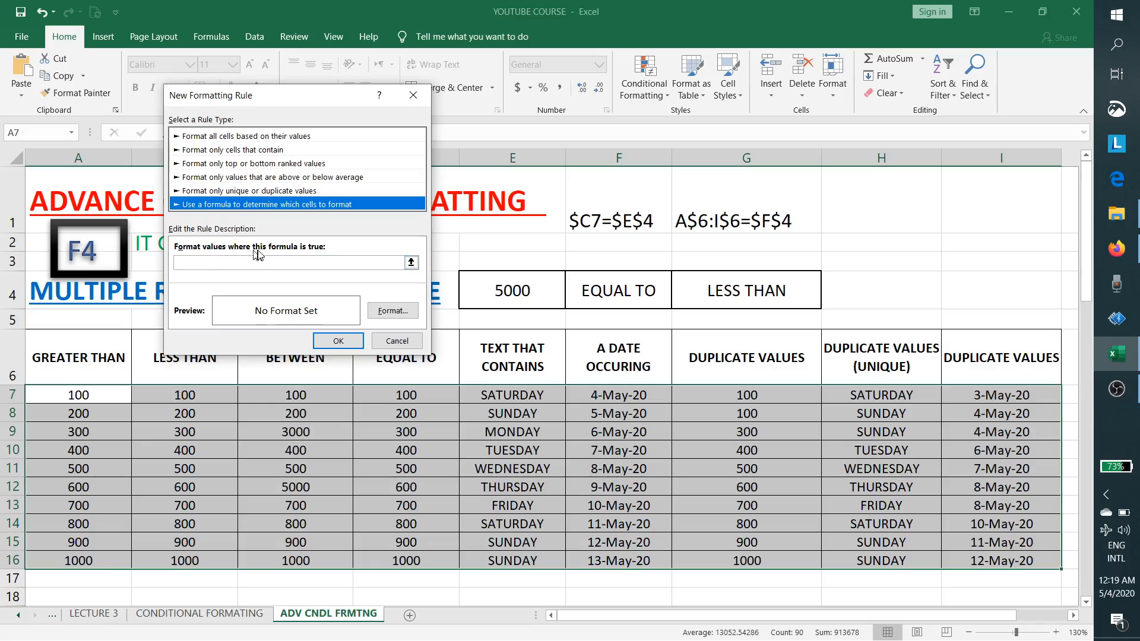
# Enter the rule formula =$C7=$E$4, locking only the column of C7 and keeping E4 fully absolute.
pyautogui.click(333, 264)
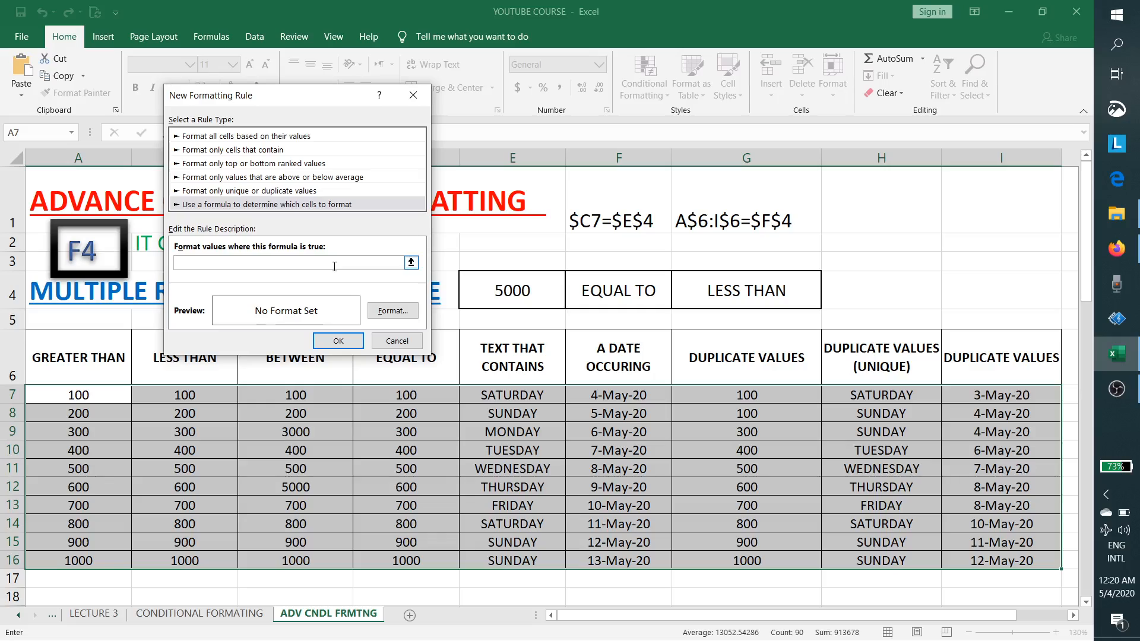
pyautogui.write('=')
pyautogui.moveTo(280, 101); pyautogui.dragTo(753, 280)
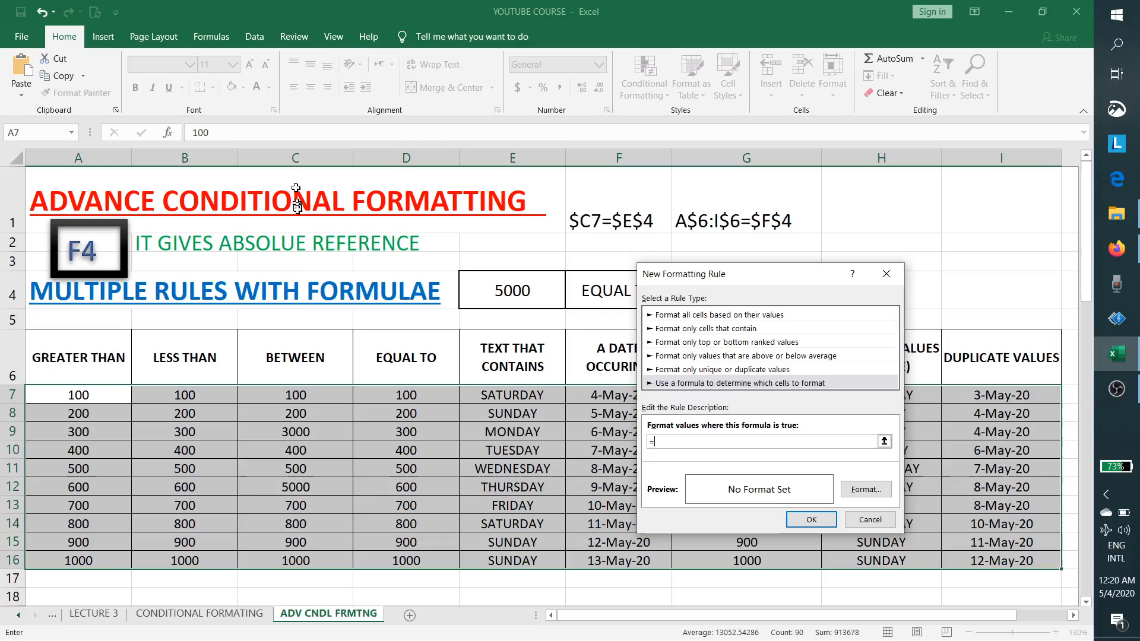
pyautogui.click(300, 395)
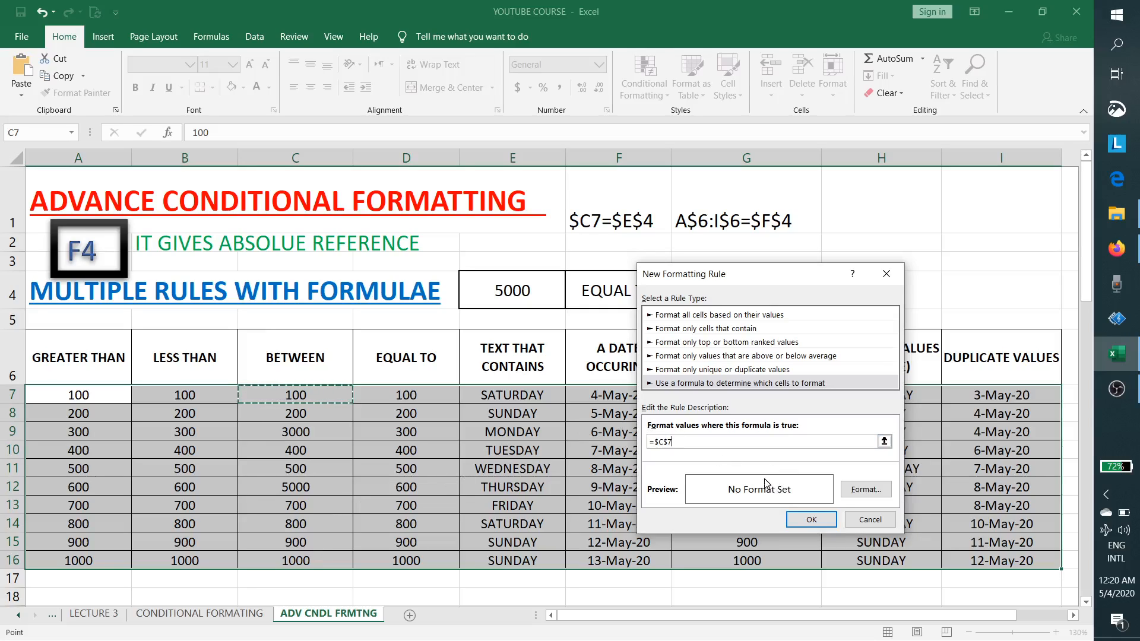
pyautogui.press('F4')
pyautogui.press('F4')
pyautogui.write('=')
pyautogui.click(499, 290)
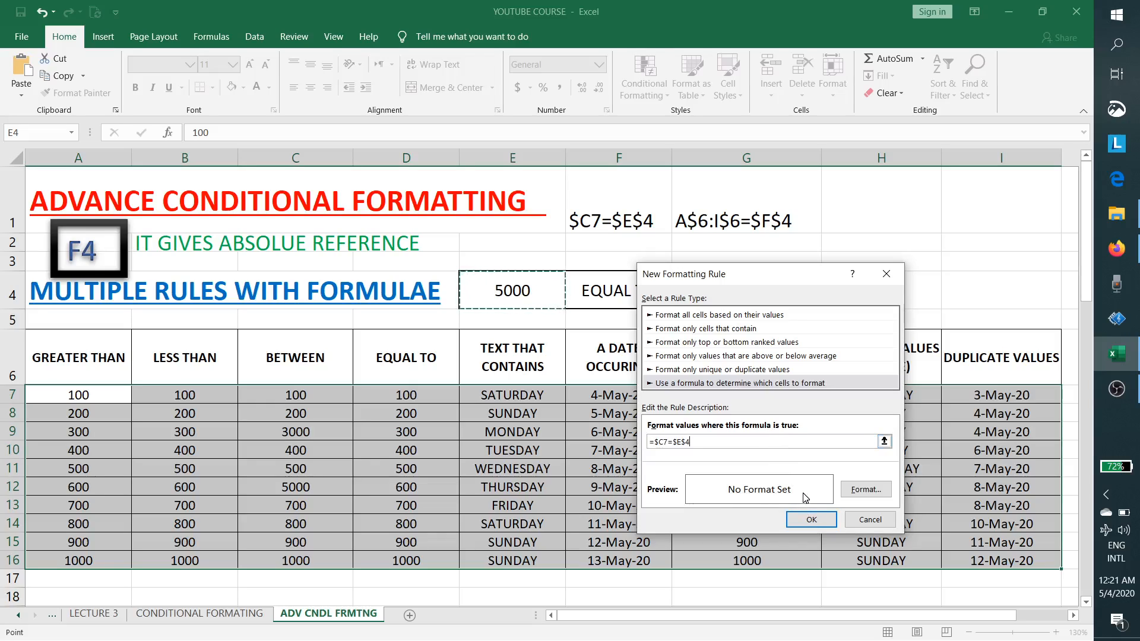
# Give the formula rule a yellow fill and apply it to the table.
pyautogui.click(859, 491)
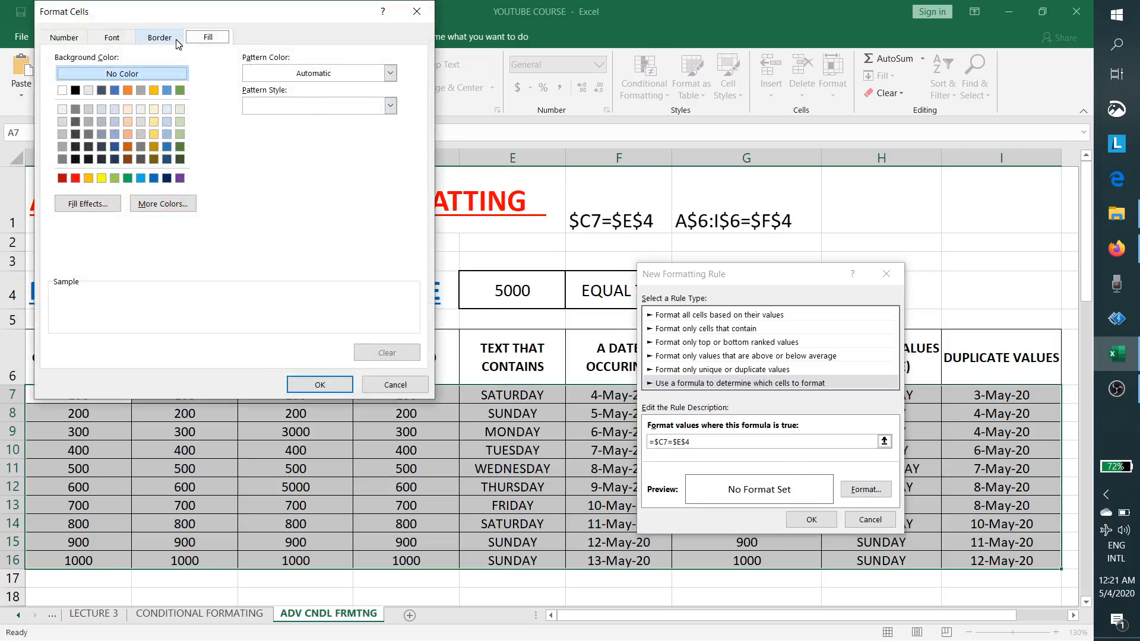
pyautogui.click(175, 40)
pyautogui.click(212, 38)
pyautogui.click(102, 179)
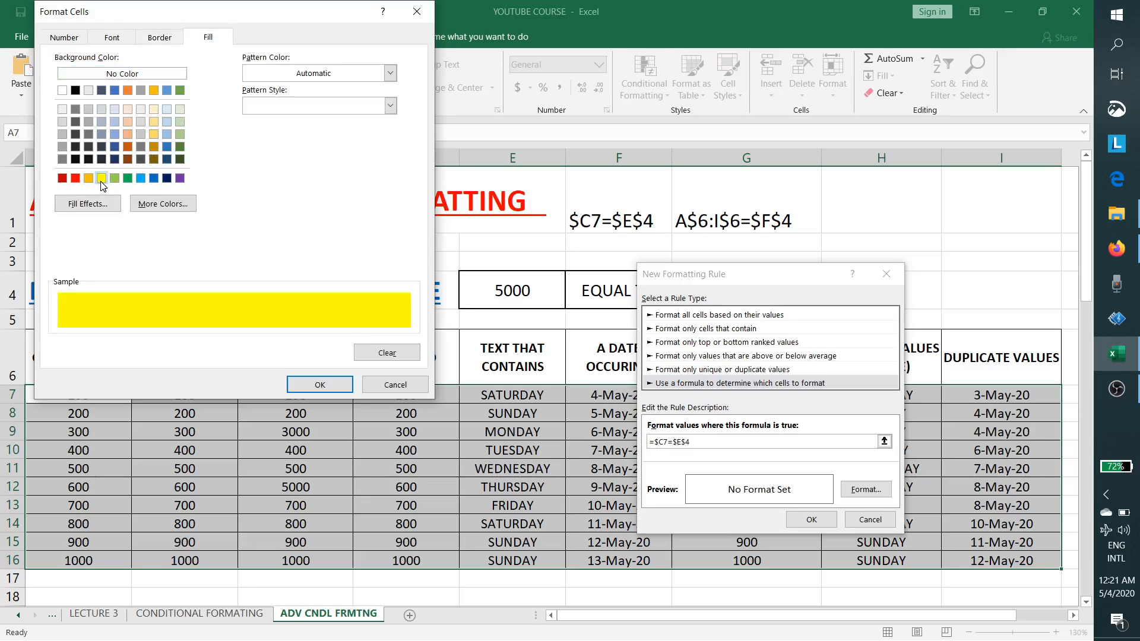
pyautogui.click(332, 386)
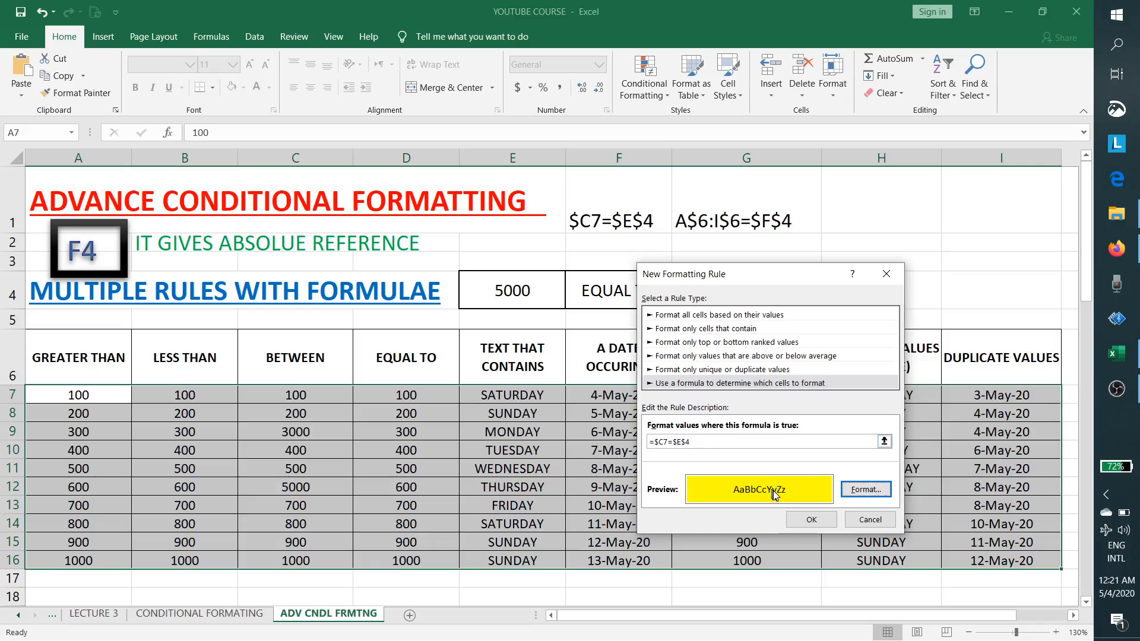
pyautogui.click(817, 519)
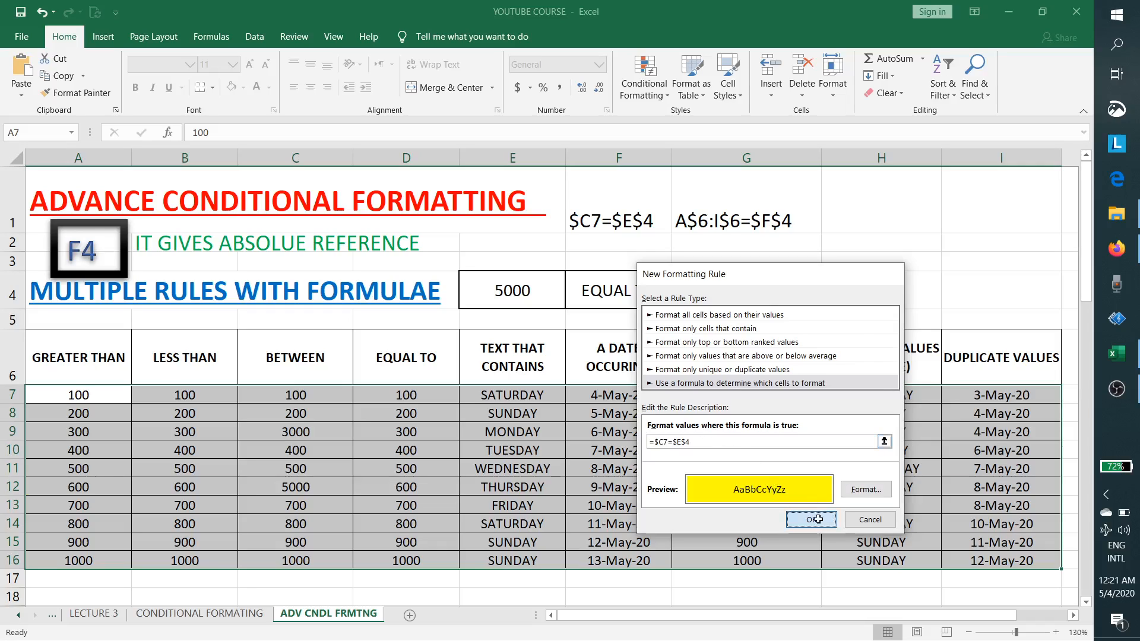
pyautogui.click(90, 487)
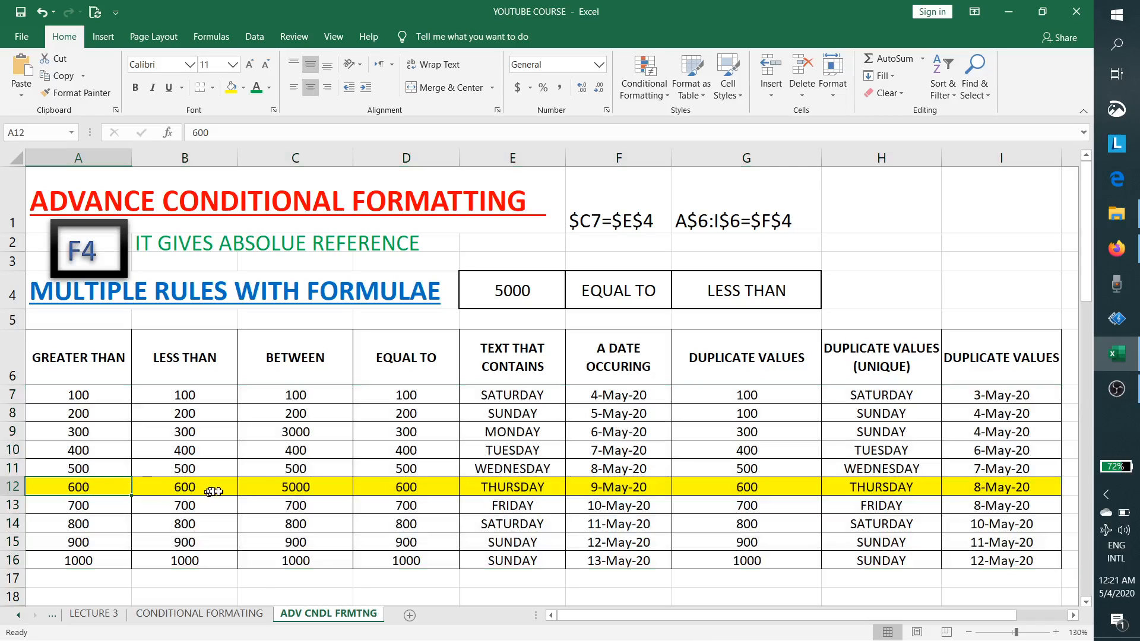
pyautogui.click(346, 487)
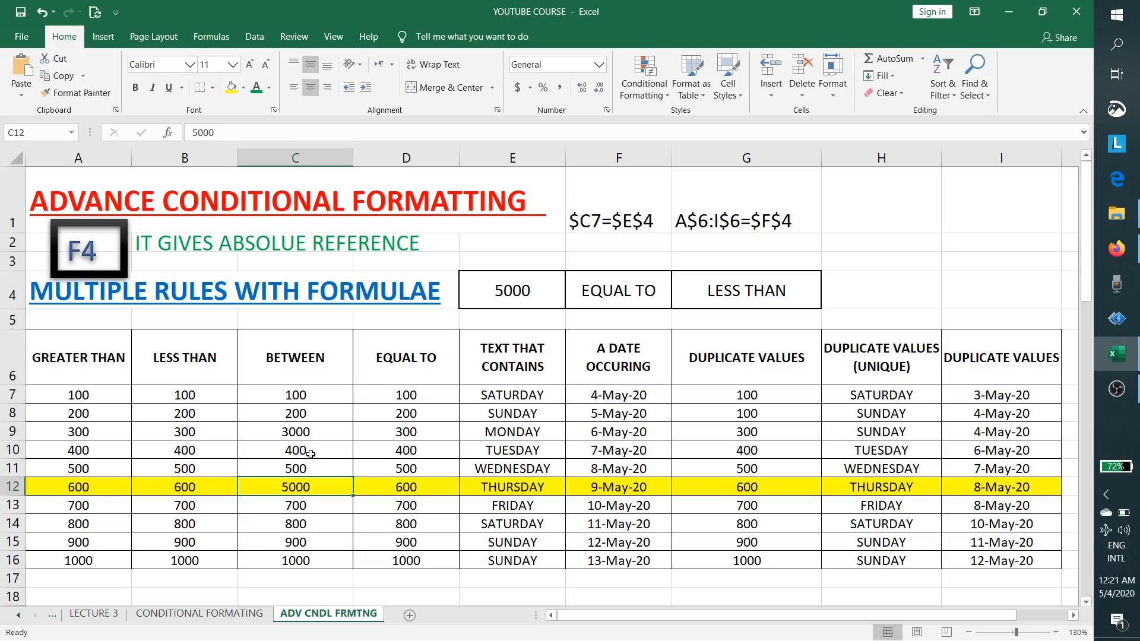
# Test the row highlighting by setting cell C9 to 5000 and cell C12 to 600.
pyautogui.click(310, 435)
pyautogui.write('5000')
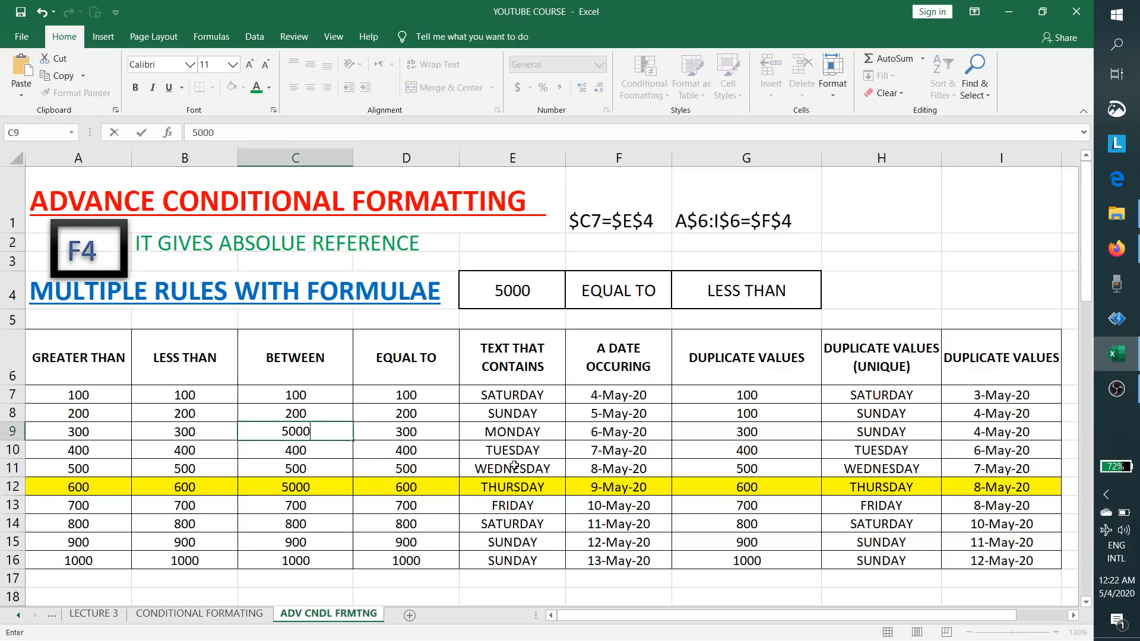
pyautogui.press('Return')
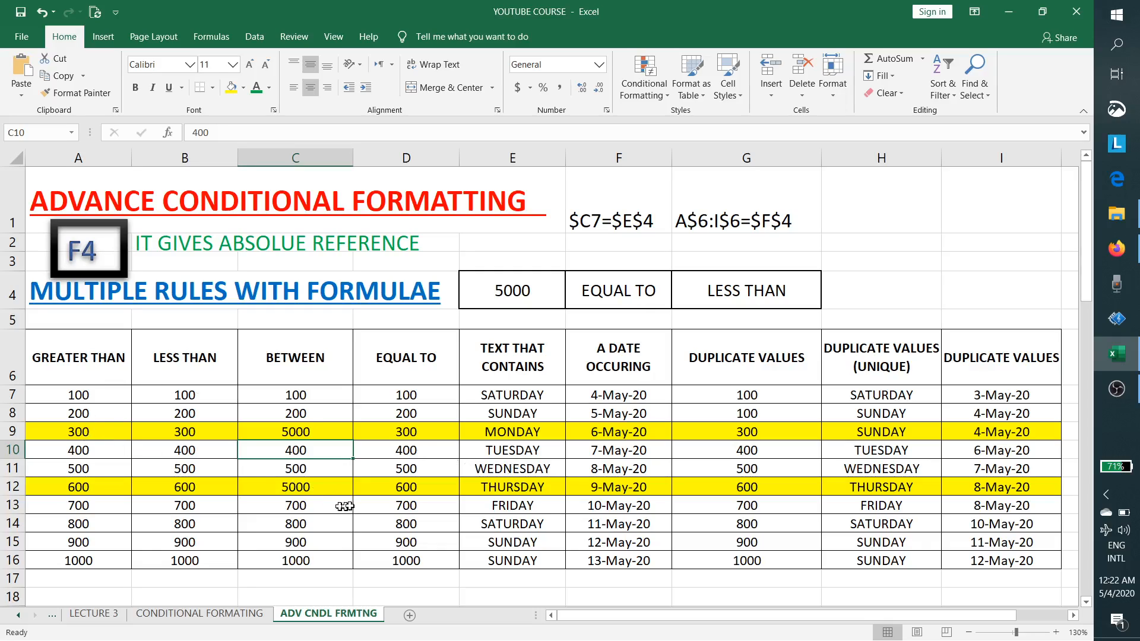
pyautogui.click(316, 488)
pyautogui.write('600')
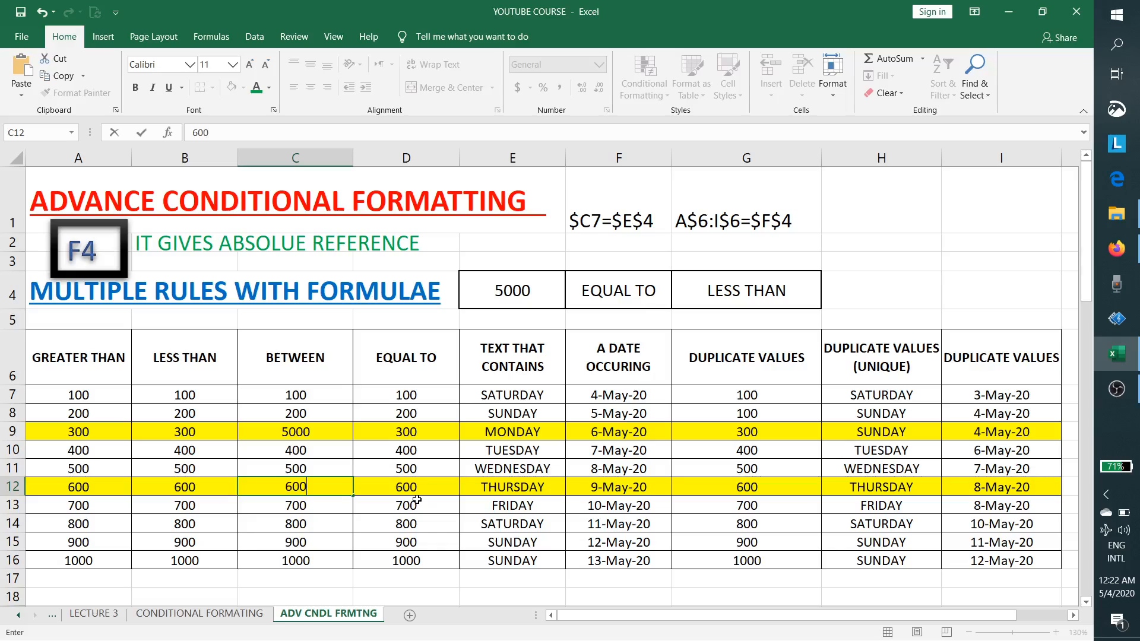
pyautogui.press('Return')
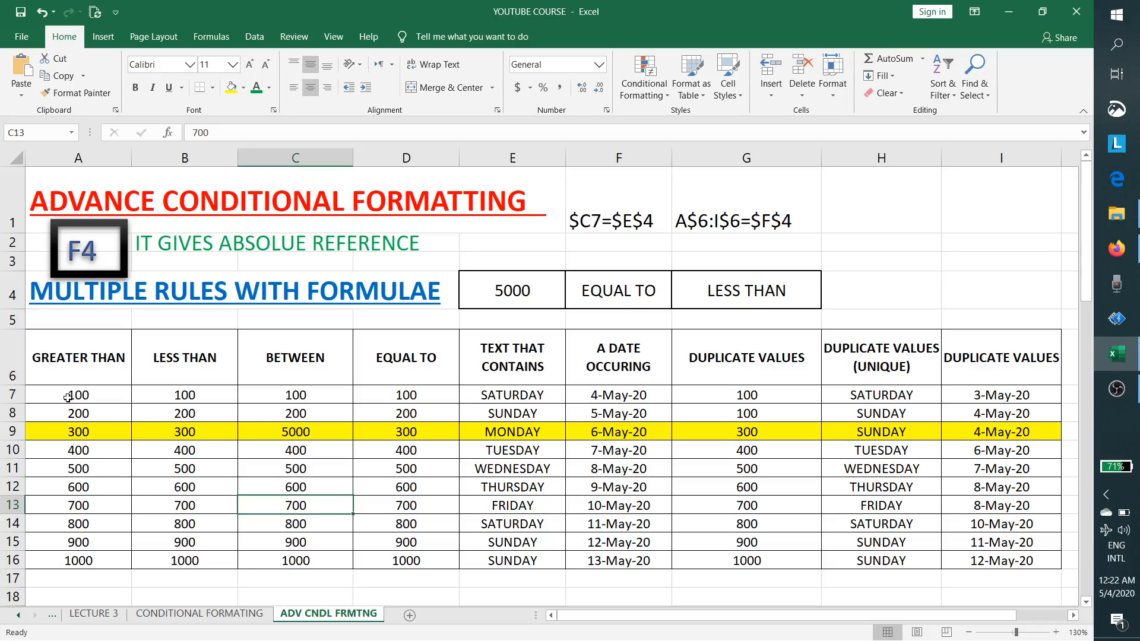
# Turn the reference text in cell F1 into the live formula =$C7=$E$4.
pyautogui.click(576, 219)
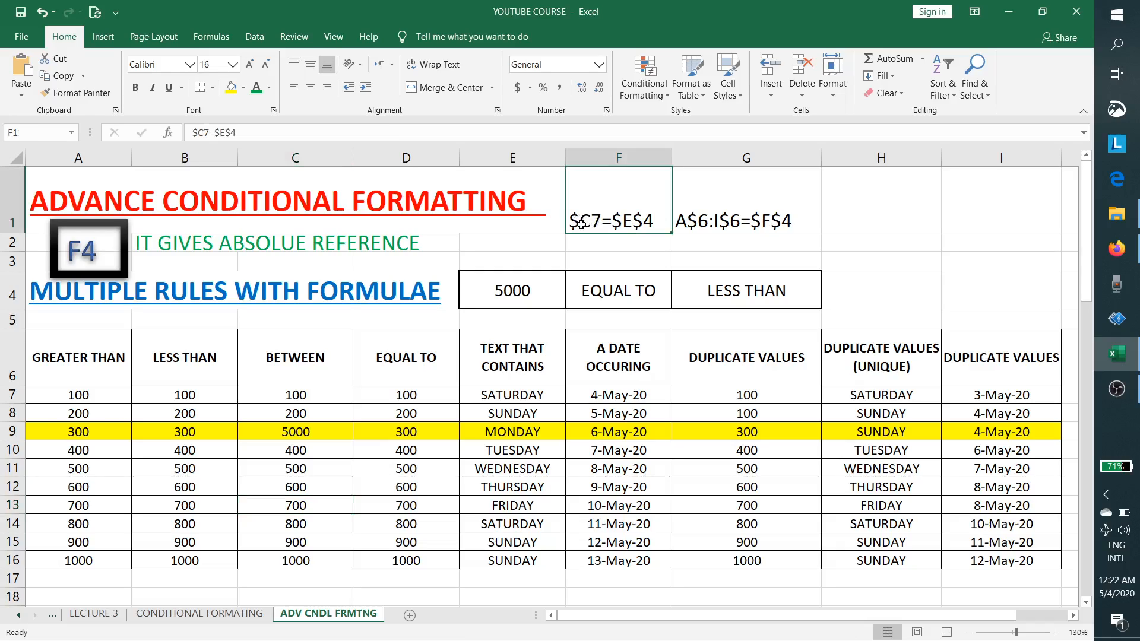
pyautogui.doubleClick(570, 222)
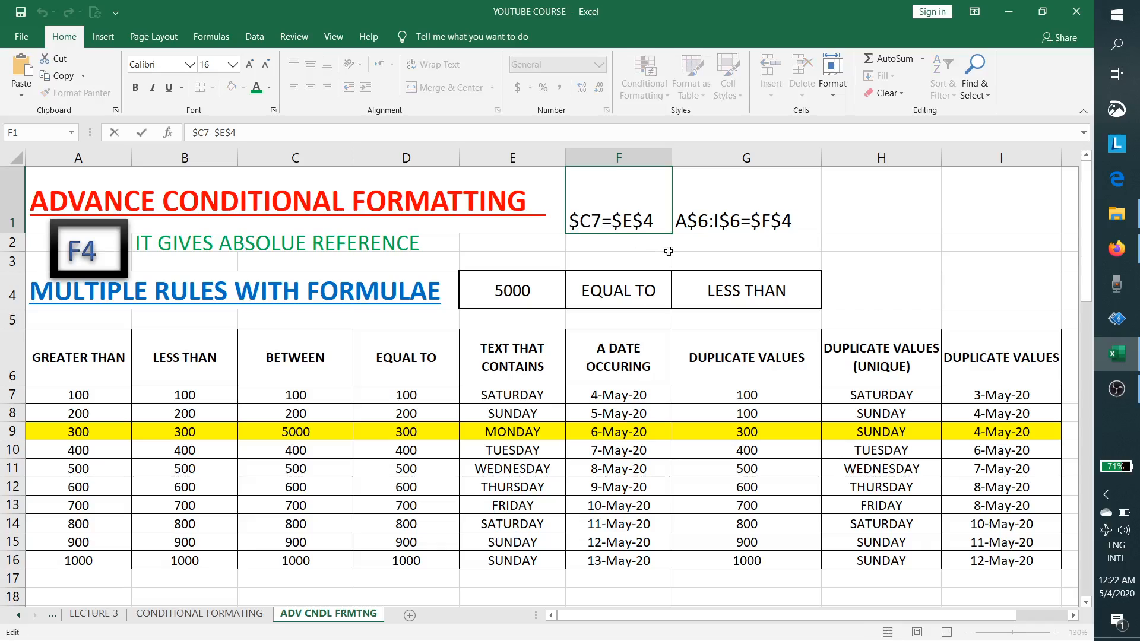
pyautogui.write('=')
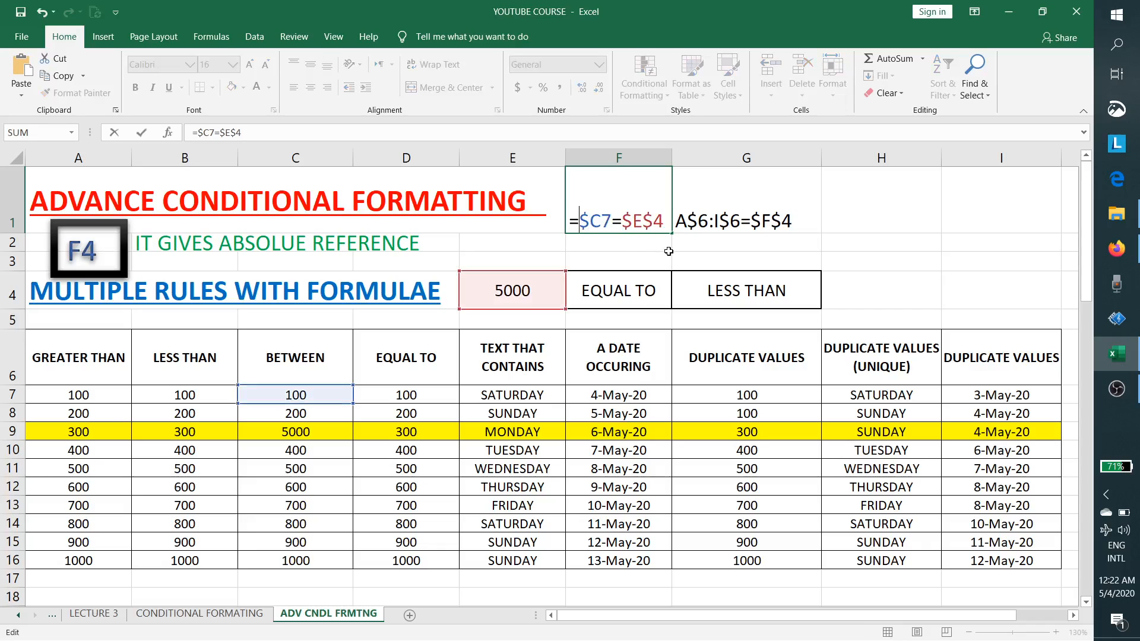
pyautogui.press('Return')
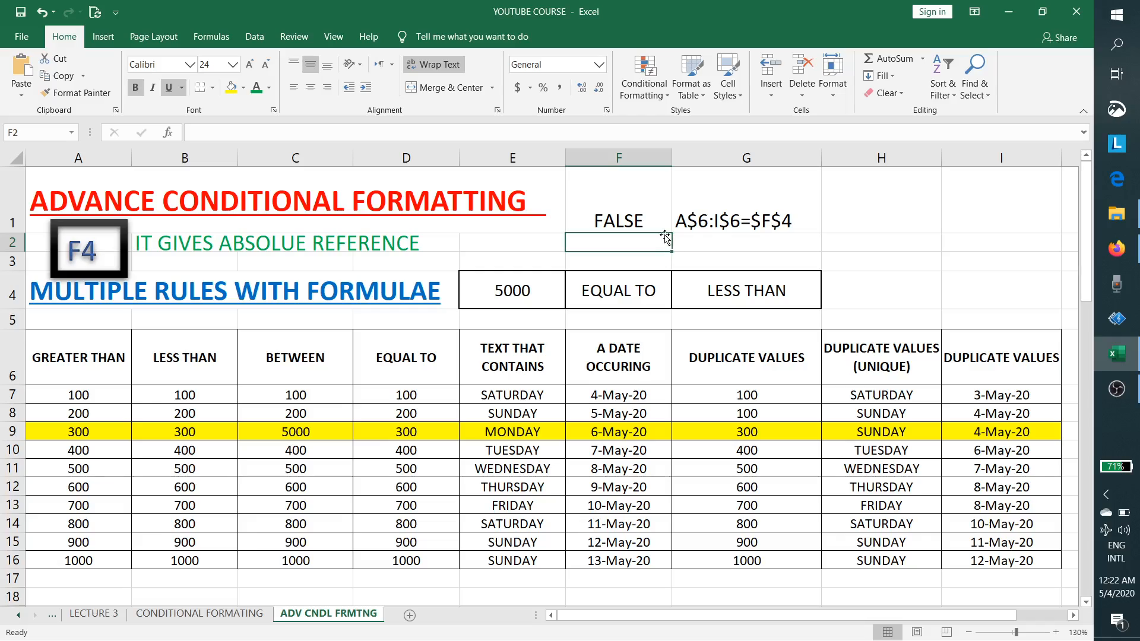
# Restore cell F1 to the plain text $C7=$E$4 by removing its leading equals sign.
pyautogui.click(651, 218)
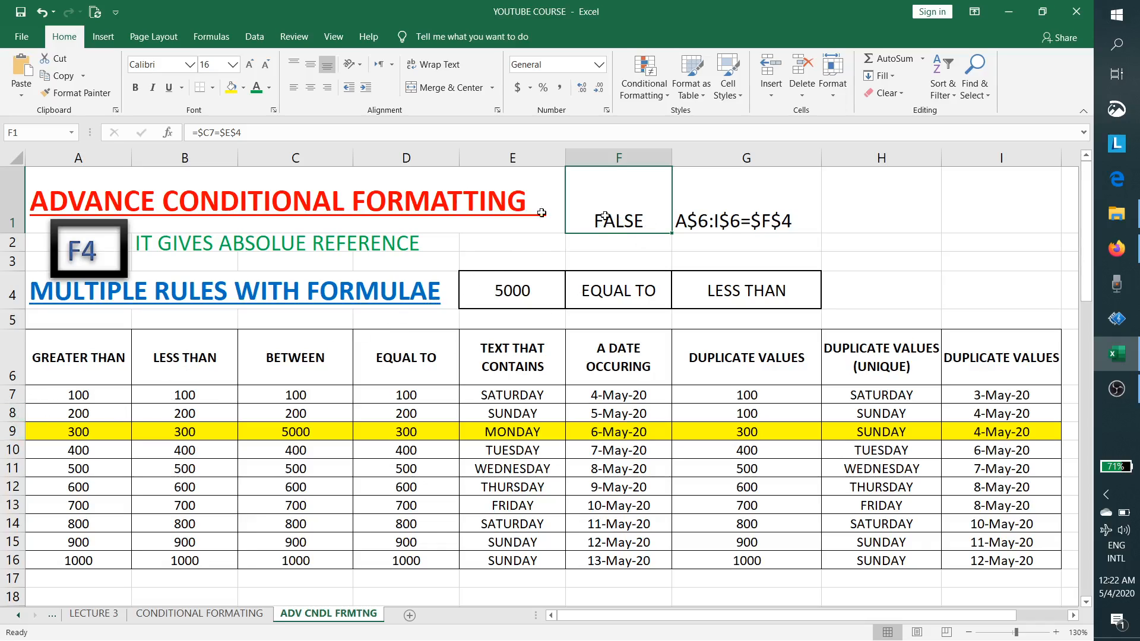
pyautogui.click(203, 133)
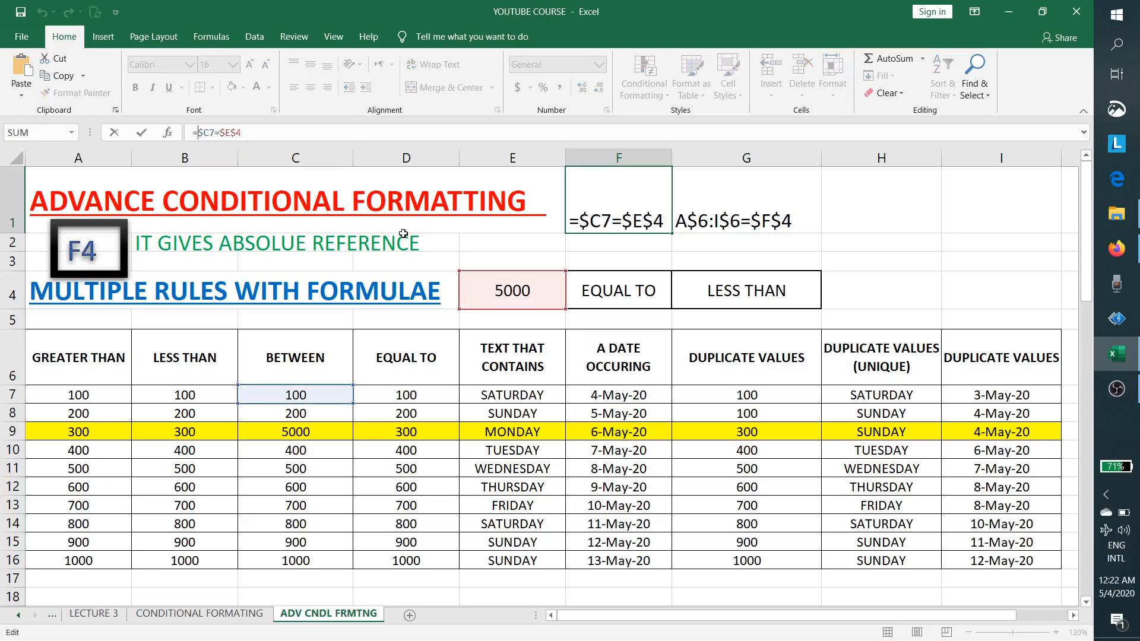
pyautogui.press('BackSpace')
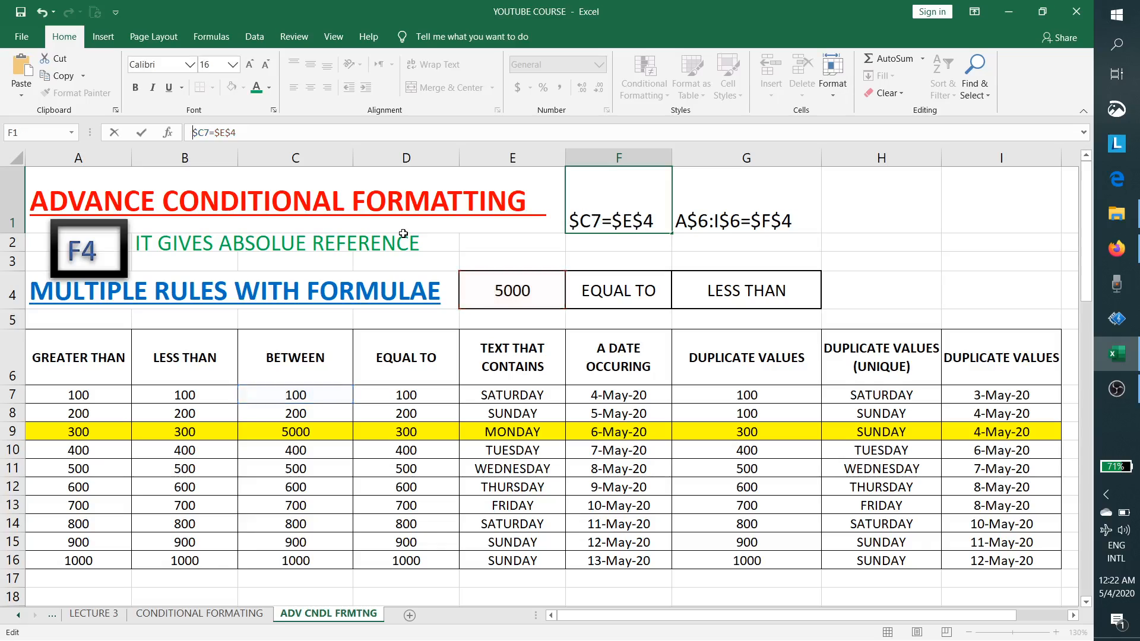
pyautogui.click(584, 336)
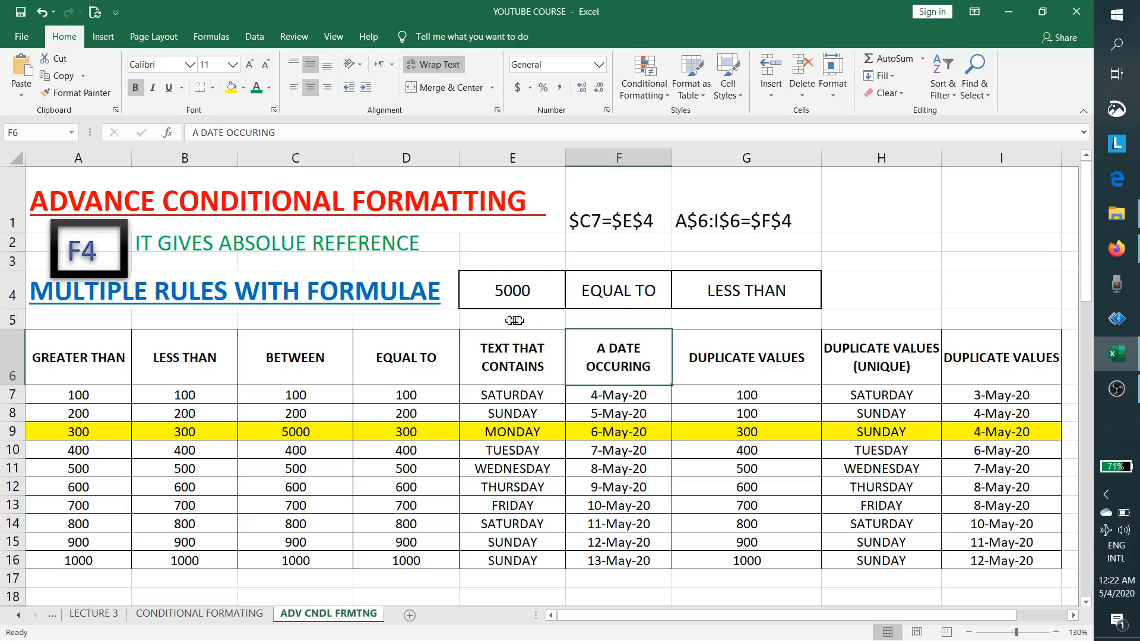
# Create a new conditional formatting rule for A7:I16 of the type that uses a formula to determine which cells to format.
pyautogui.click(616, 291)
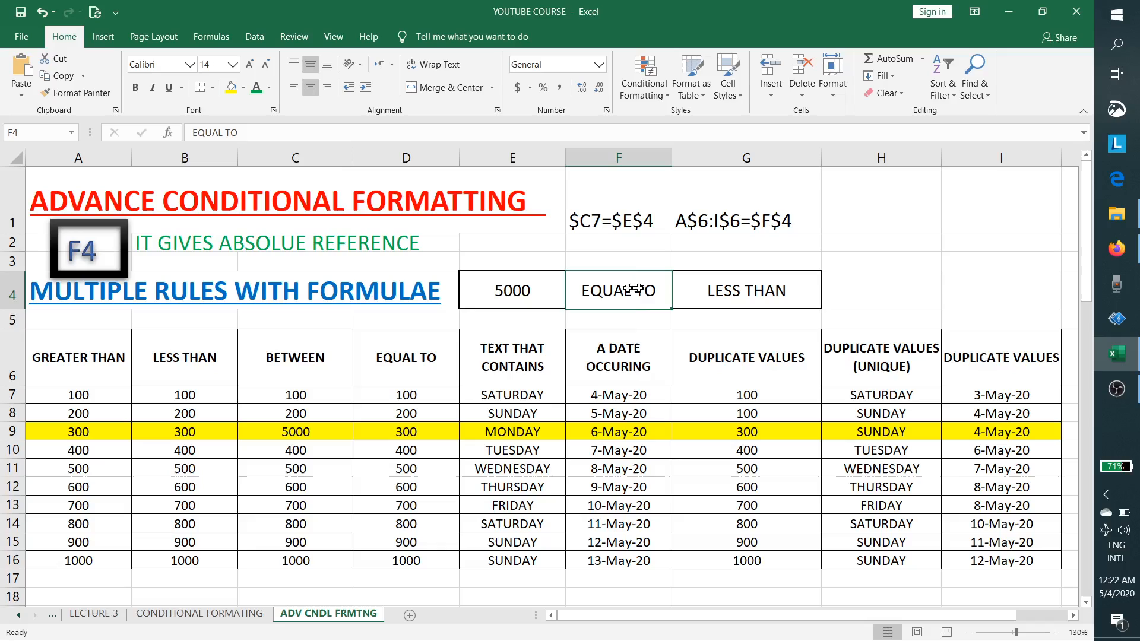
pyautogui.moveTo(104, 393); pyautogui.dragTo(1048, 563)
pyautogui.click(644, 83)
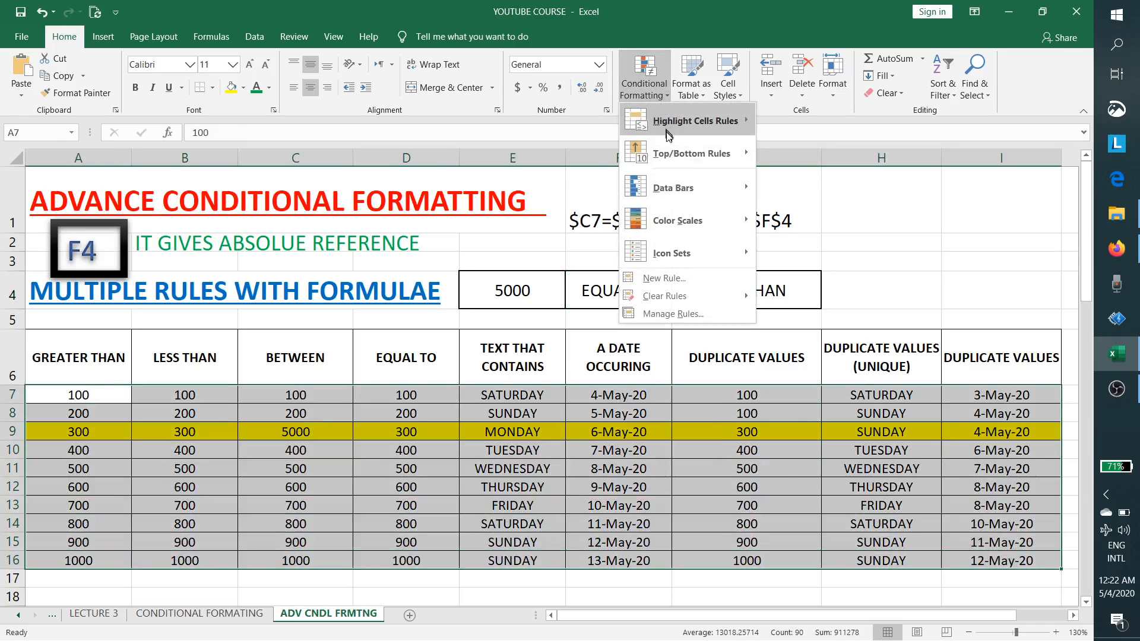
pyautogui.click(687, 277)
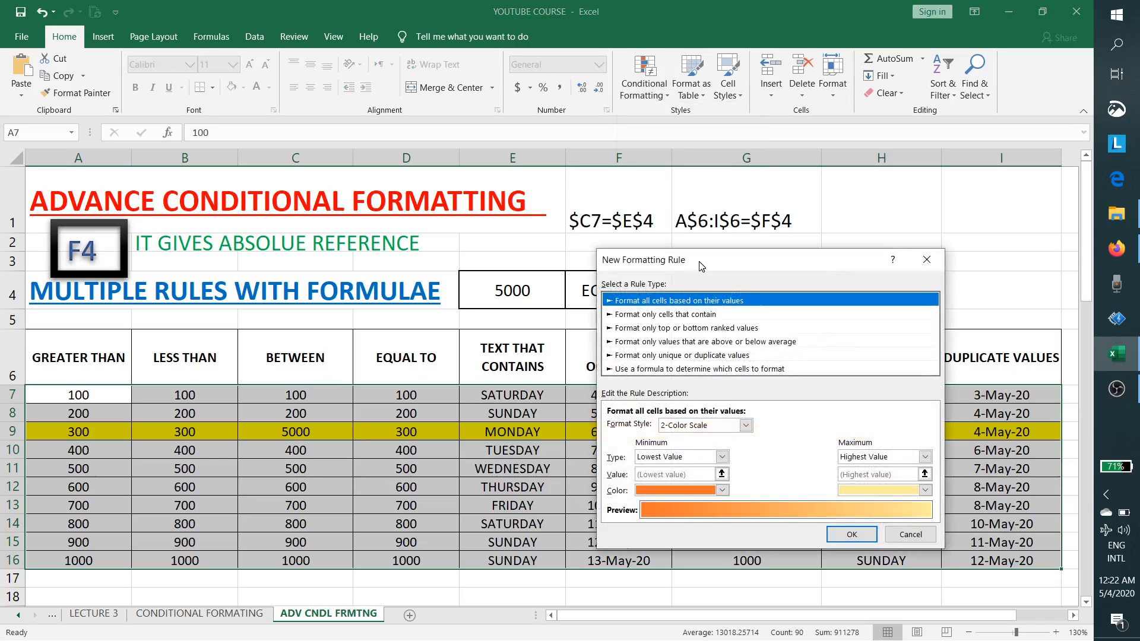
pyautogui.moveTo(691, 274); pyautogui.dragTo(220, 18)
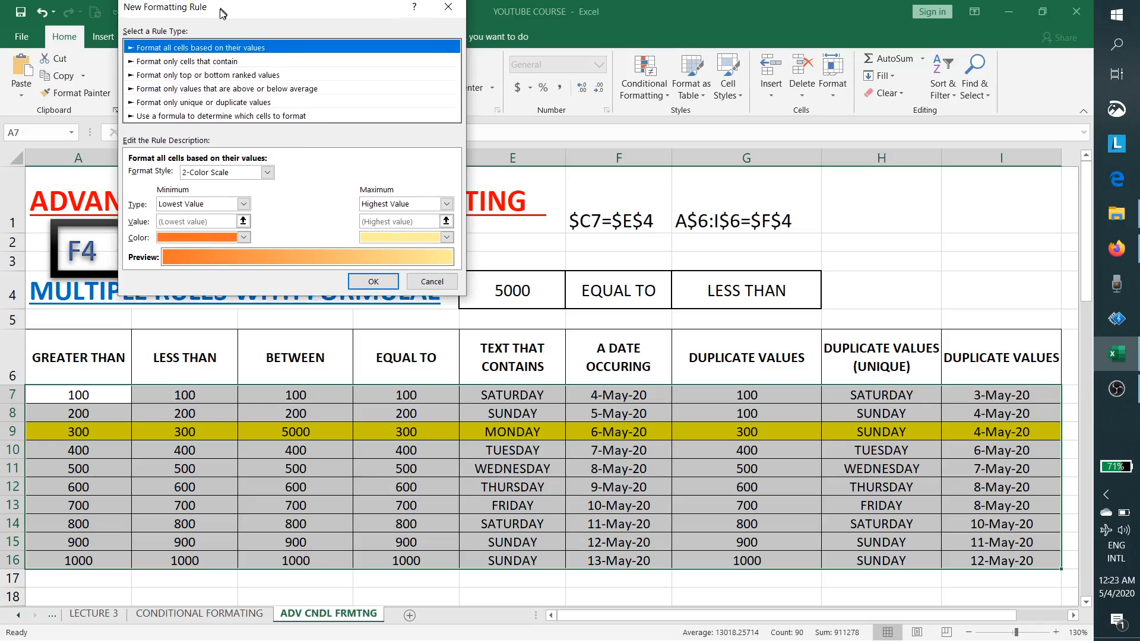
pyautogui.click(166, 121)
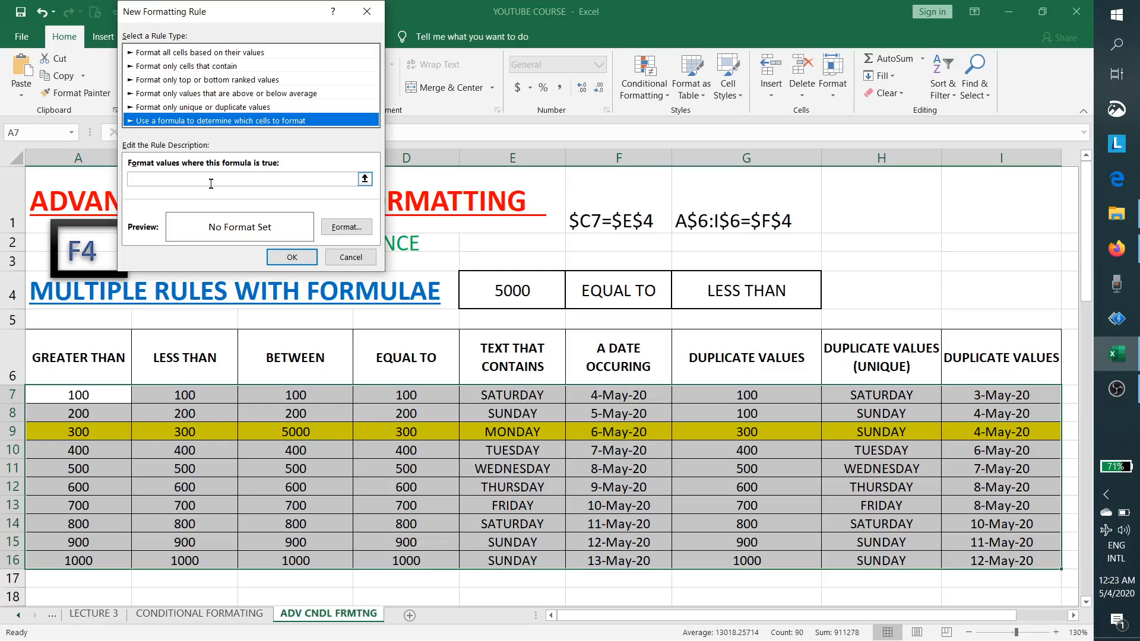
# Enter the rule formula =A$6:I$6=$F$4, locking only the row of the header range and keeping F4 fully absolute.
pyautogui.click(351, 178)
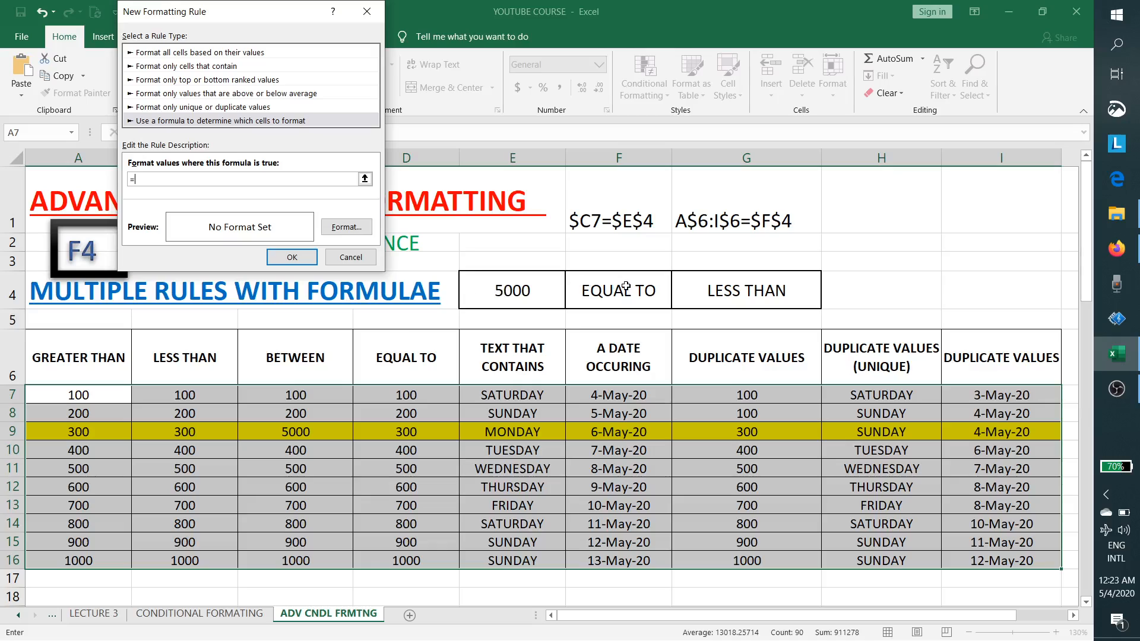
pyautogui.moveTo(70, 360); pyautogui.dragTo(970, 341)
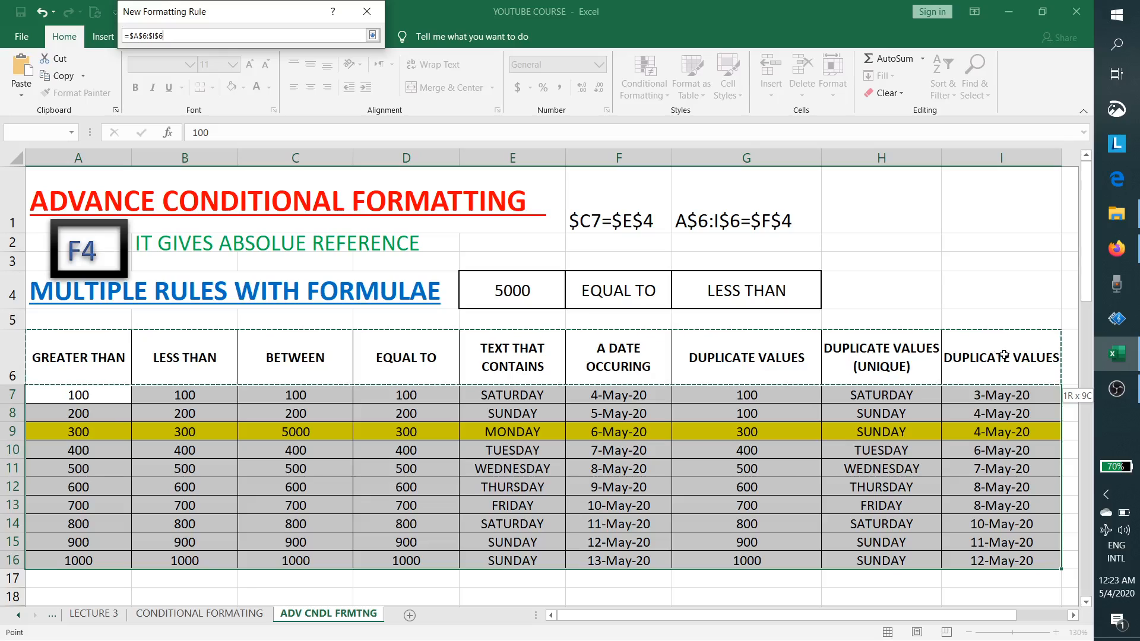
pyautogui.moveTo(1007, 357); pyautogui.dragTo(1007, 357)
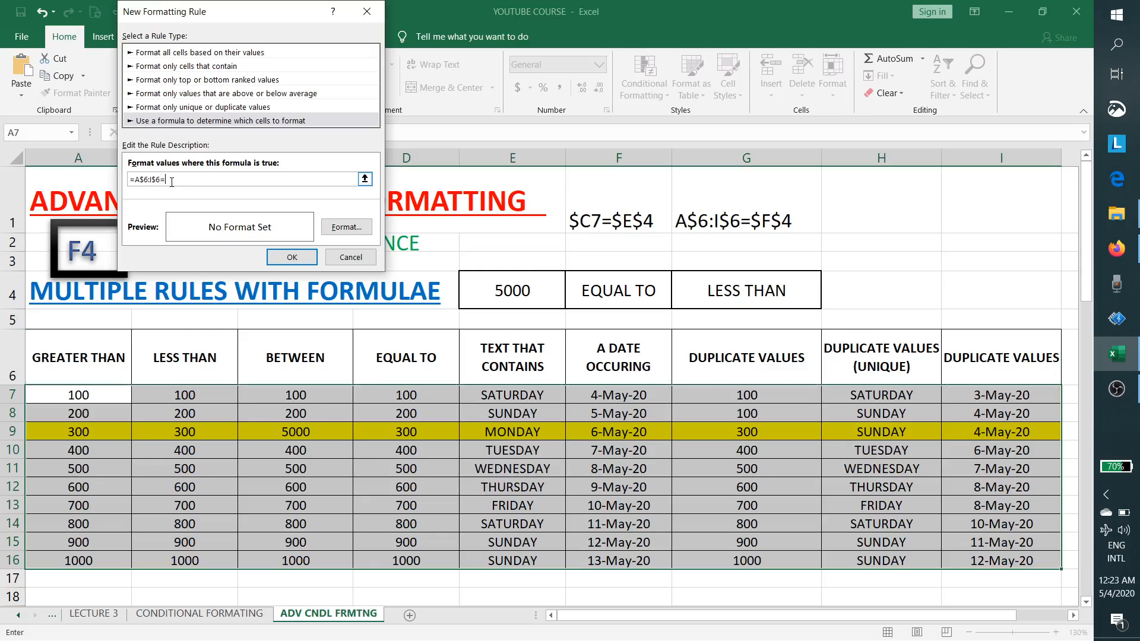
pyautogui.click(647, 290)
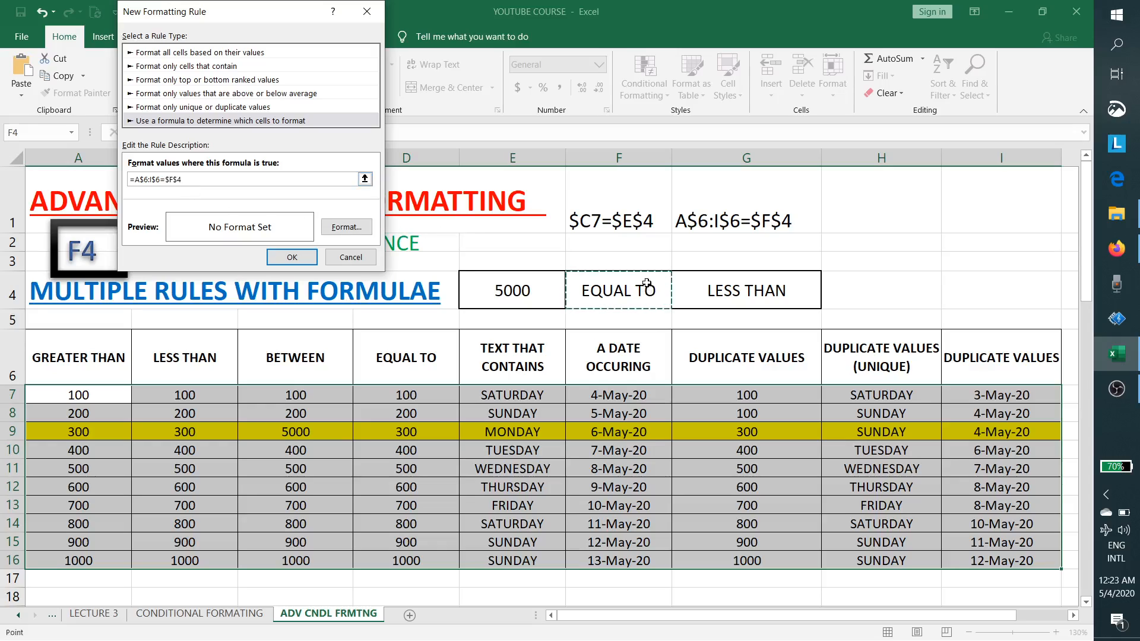
# Give the header-matching rule a light blue fill and apply it to the table.
pyautogui.click(347, 227)
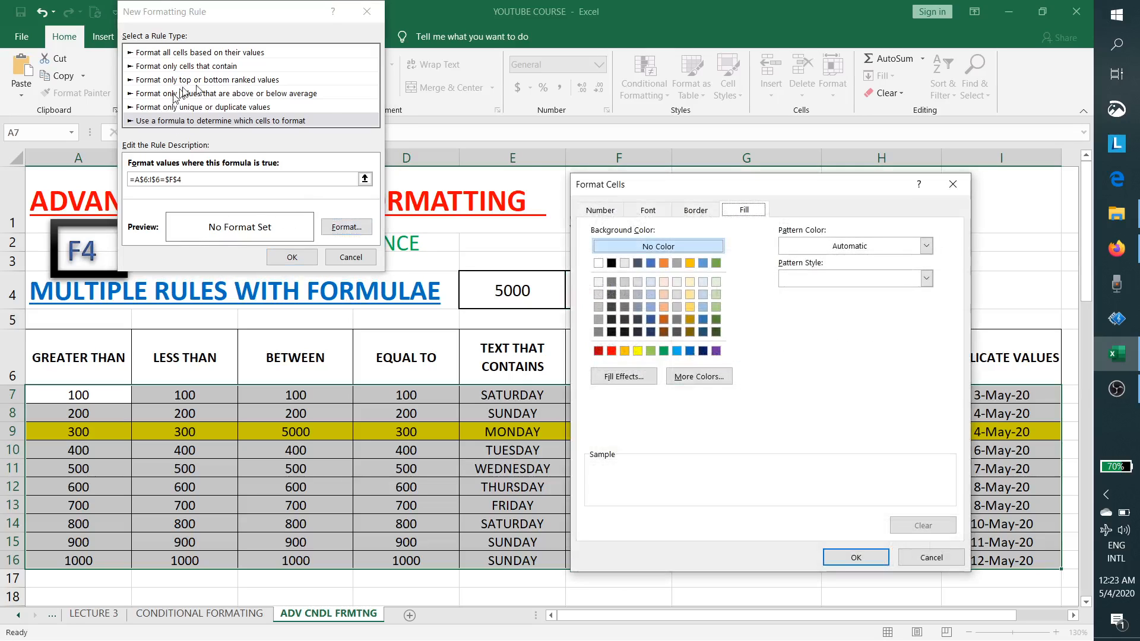
pyautogui.click(611, 351)
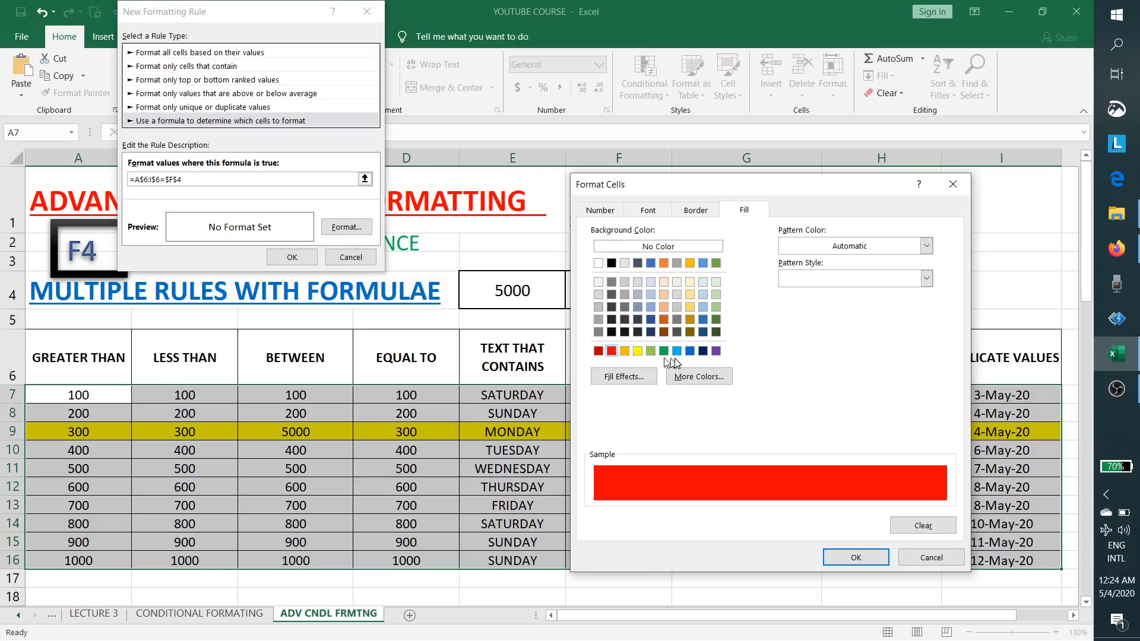
pyautogui.click(676, 352)
pyautogui.click(855, 557)
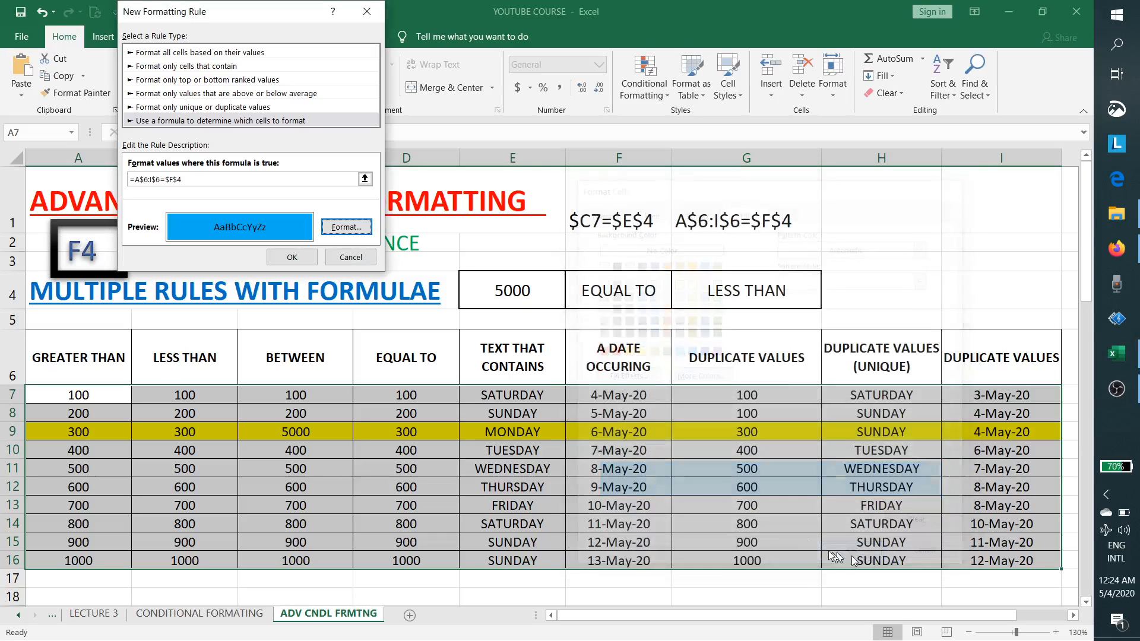
pyautogui.click(295, 259)
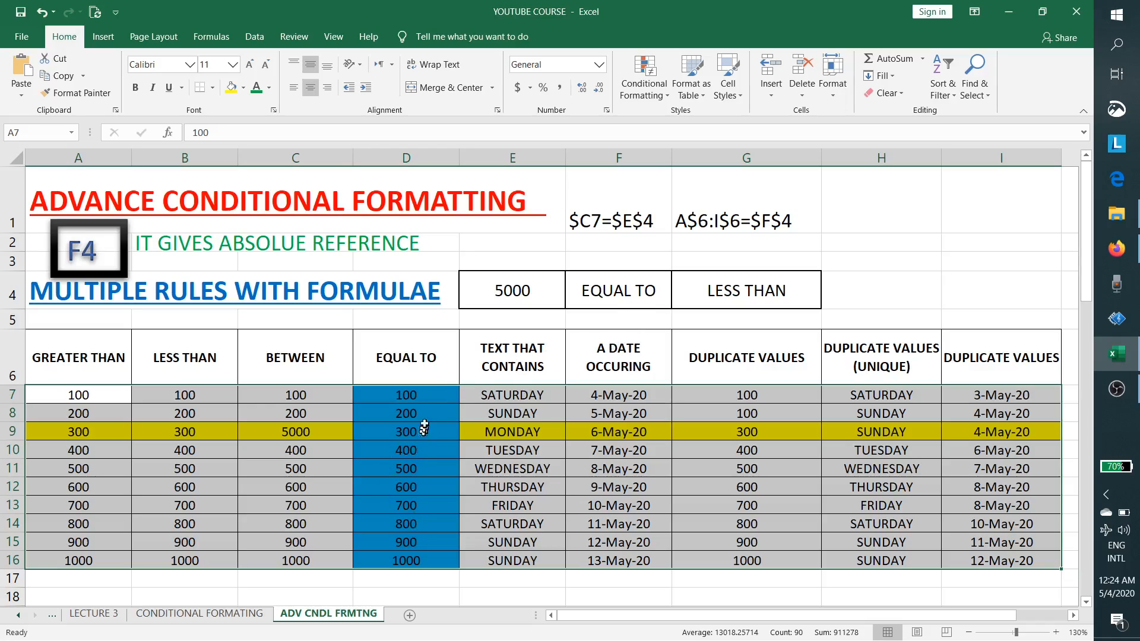
# Compare the criteria cell F4 with the headers in row 6 and examine the highlighting in D7:D16.
pyautogui.click(588, 304)
pyautogui.click(419, 376)
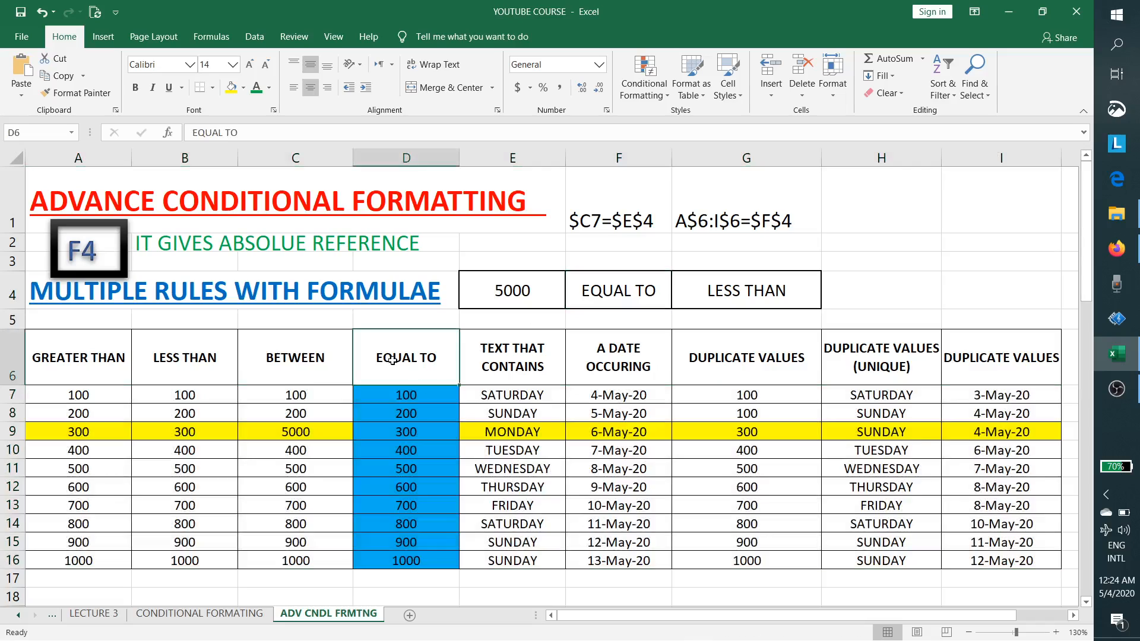
pyautogui.click(274, 368)
pyautogui.click(409, 355)
pyautogui.click(478, 380)
pyautogui.moveTo(438, 393); pyautogui.dragTo(435, 555)
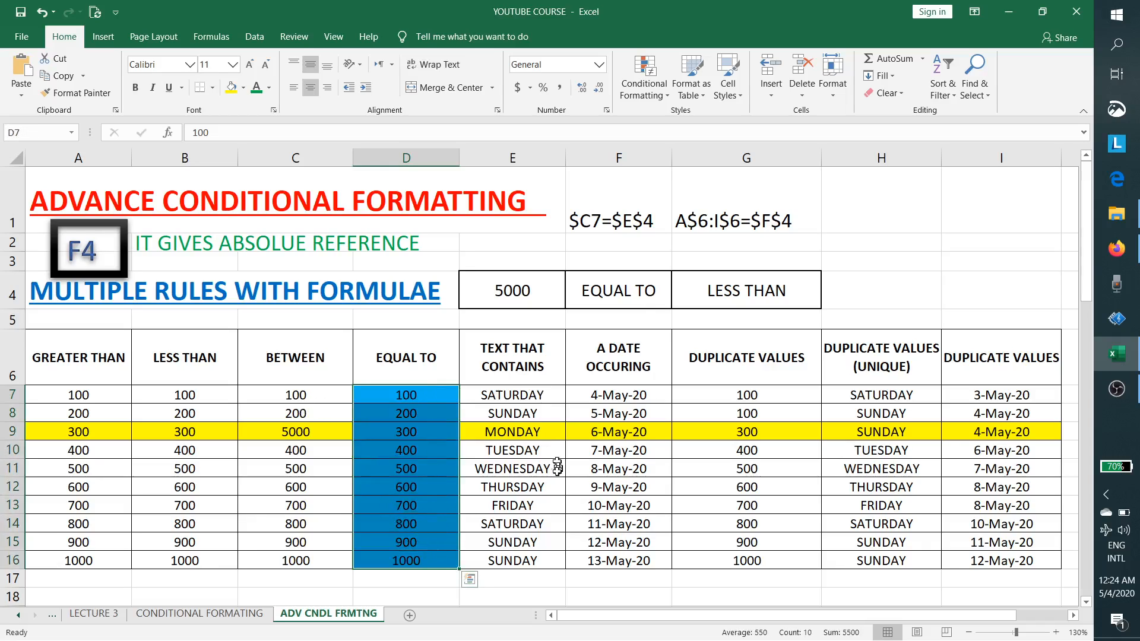
pyautogui.click(532, 361)
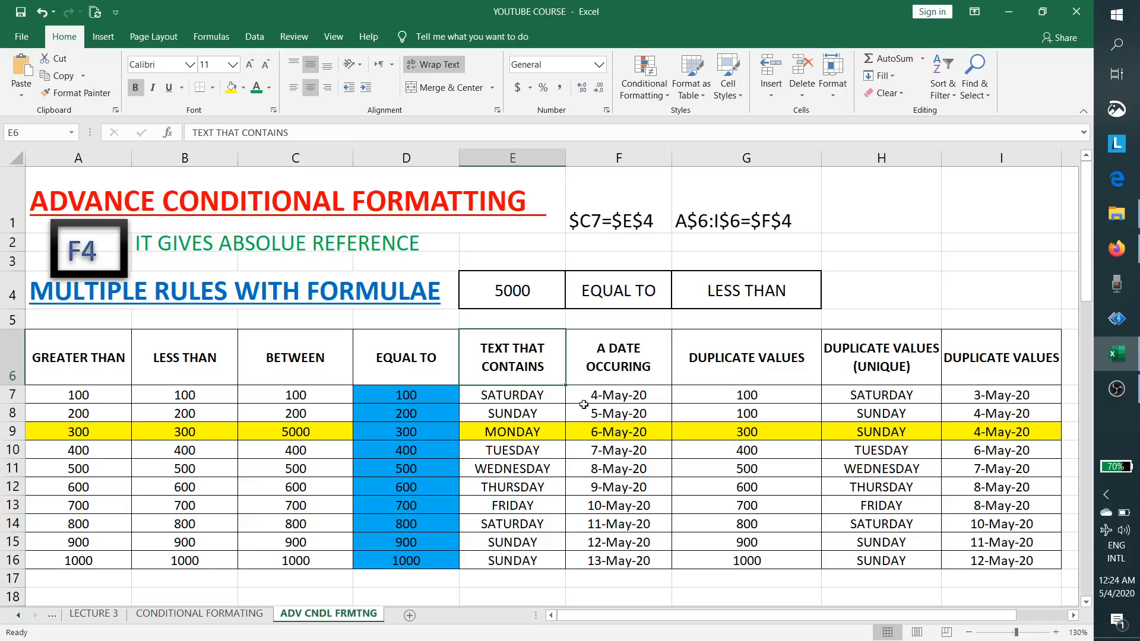
pyautogui.click(547, 403)
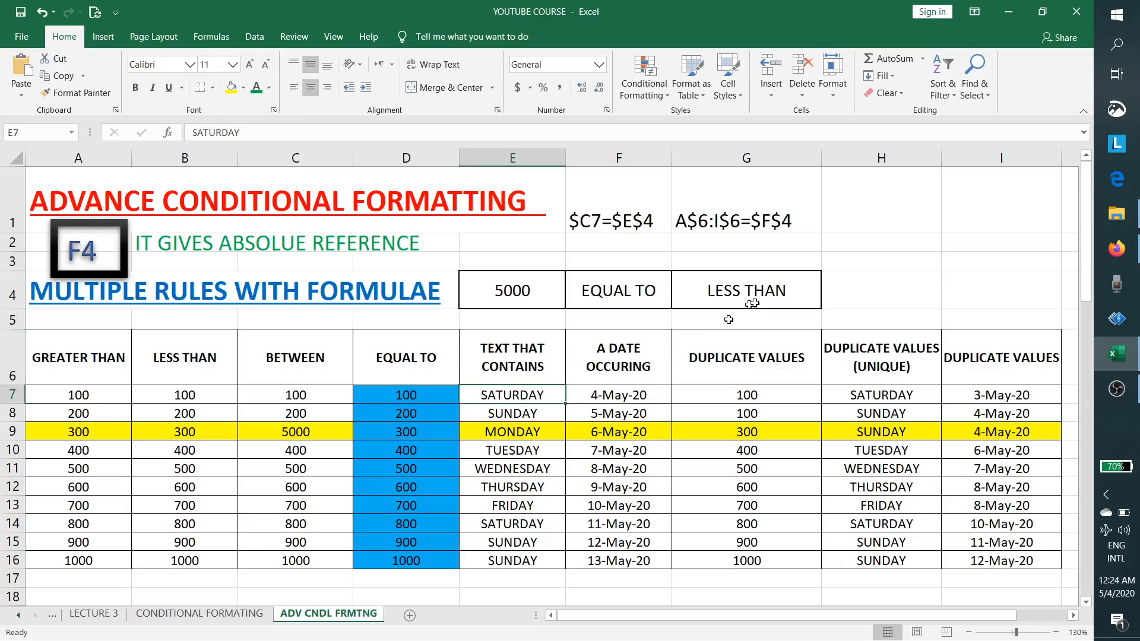
# Start another formula-based conditional formatting rule for the table range A7:I16.
pyautogui.click(649, 99)
pyautogui.click(116, 398)
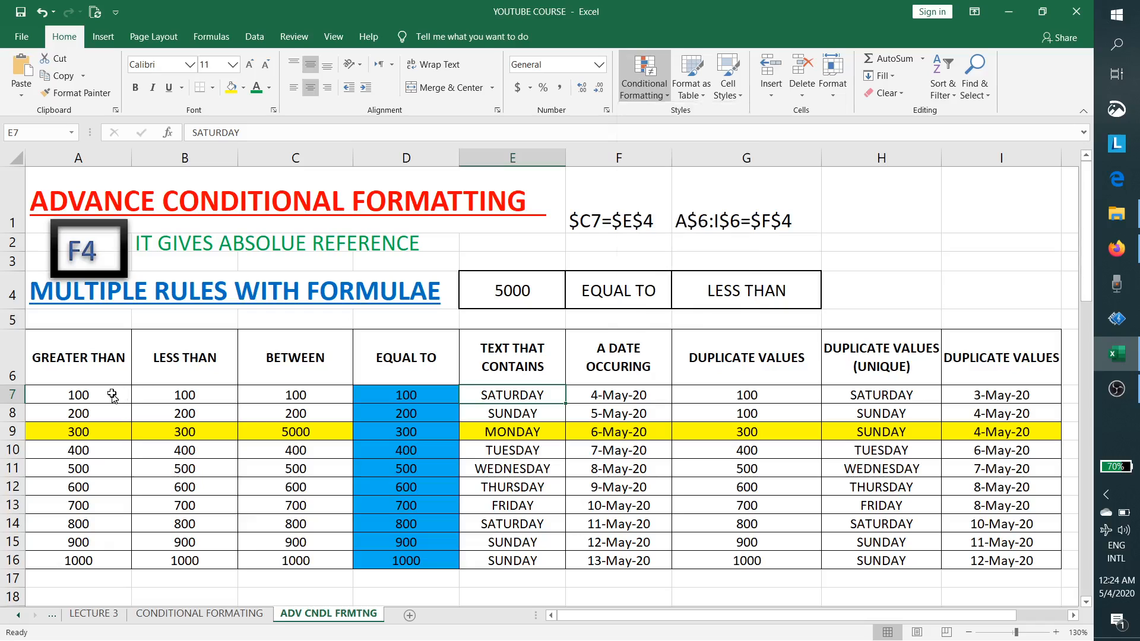
pyautogui.moveTo(112, 399); pyautogui.dragTo(986, 560)
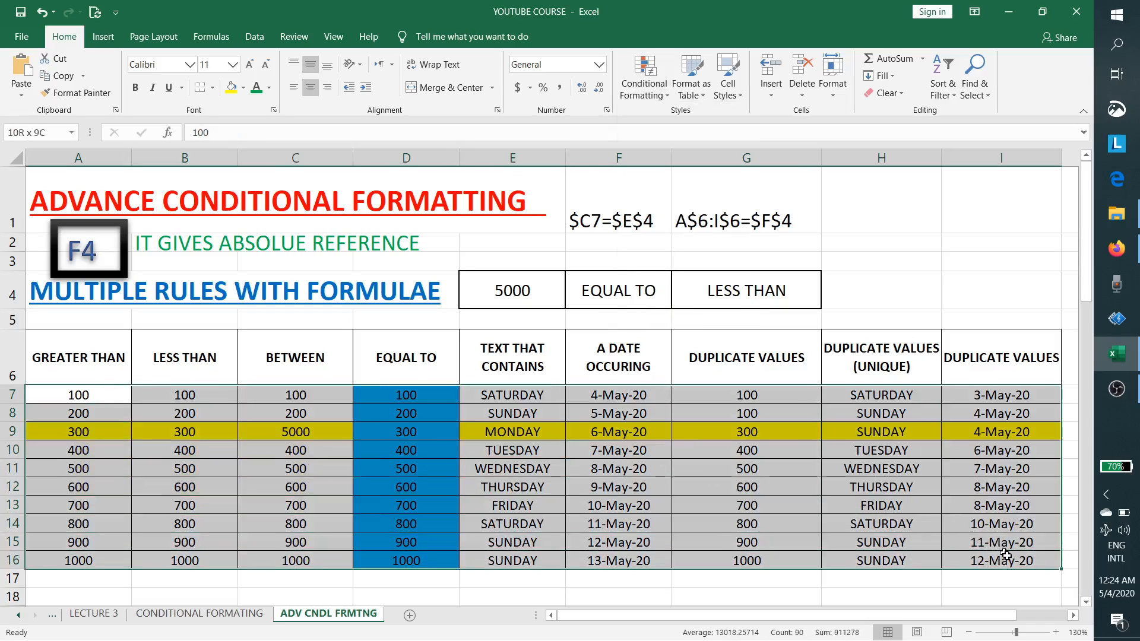
pyautogui.click(647, 98)
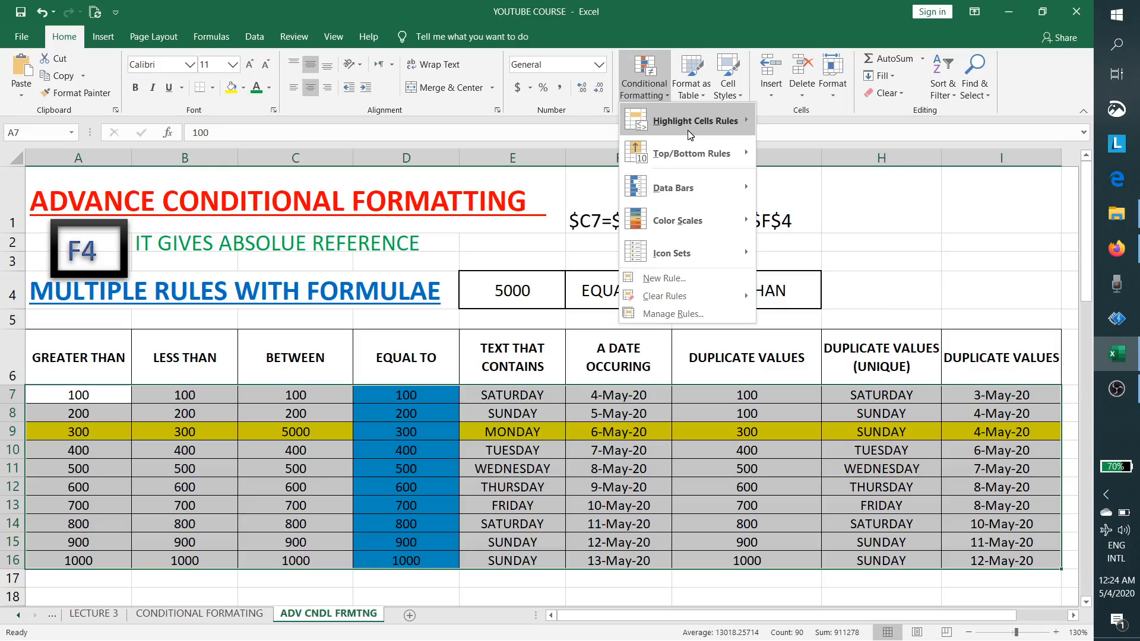
pyautogui.click(704, 272)
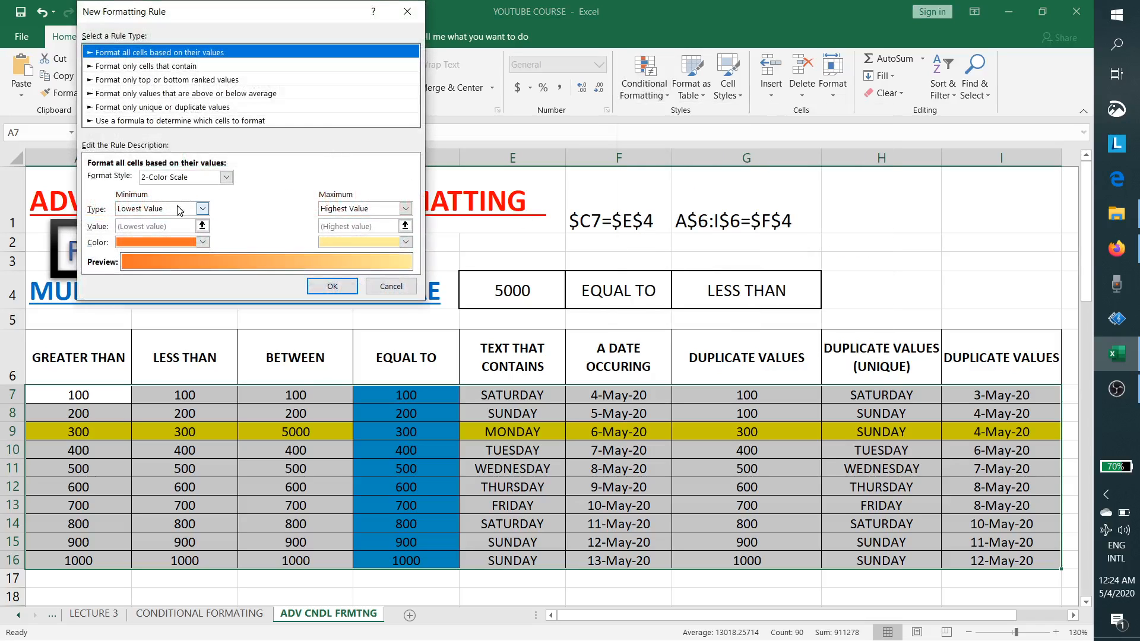
pyautogui.click(169, 120)
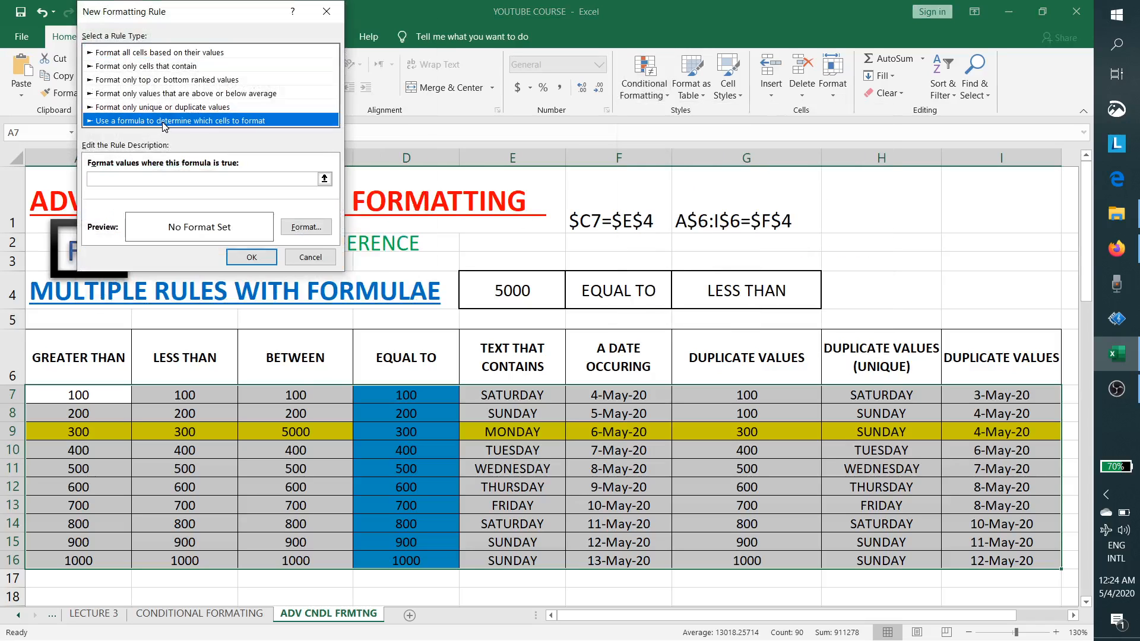
# Begin the rule formula with =A$6:I$6=, locking only the row of the header range.
pyautogui.click(251, 178)
pyautogui.write('=')
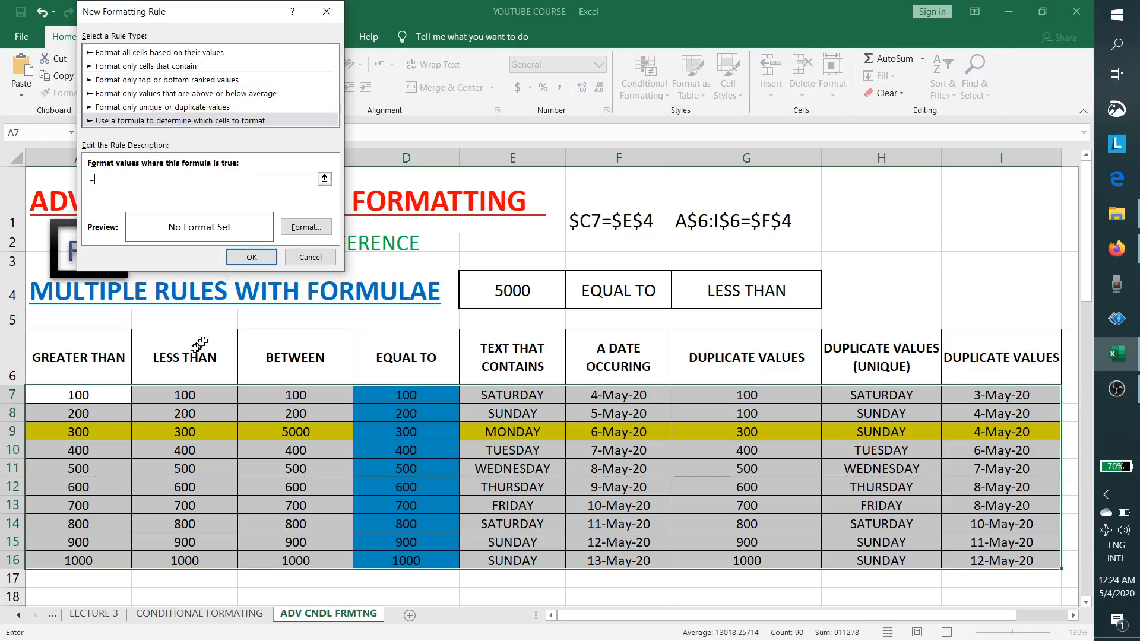
pyautogui.moveTo(92, 363); pyautogui.dragTo(1010, 359)
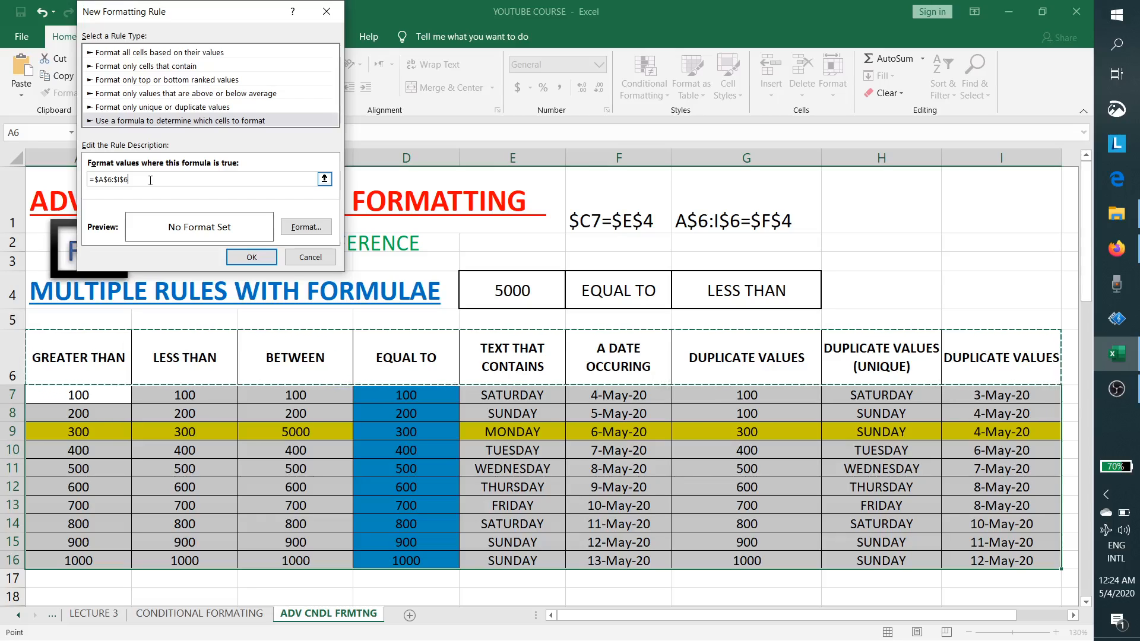
pyautogui.press('F4')
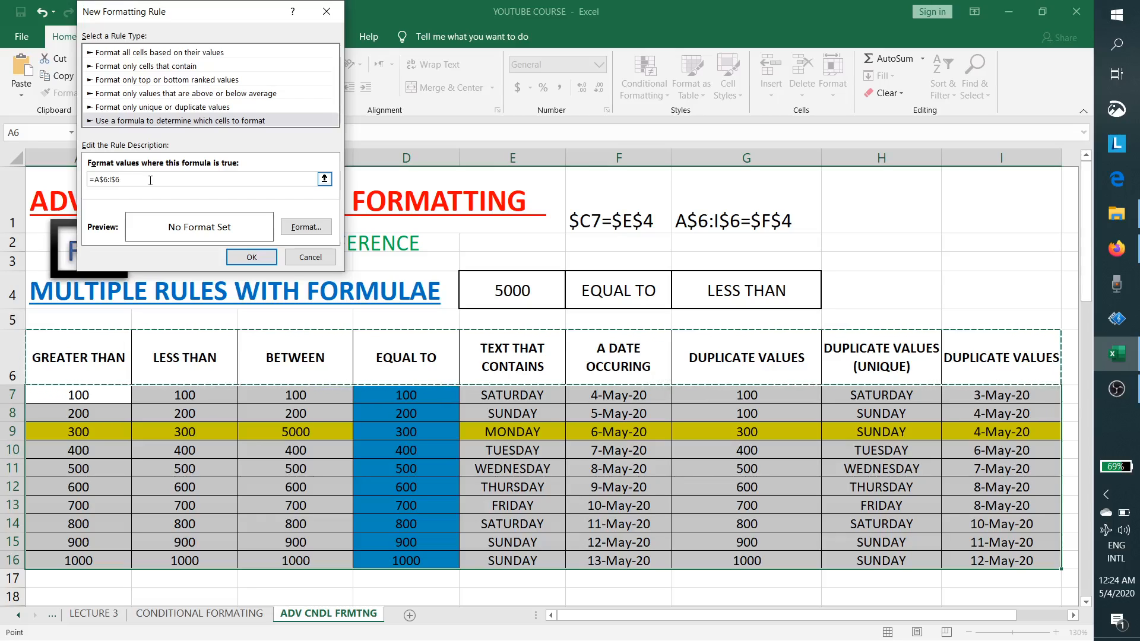
pyautogui.write('=')
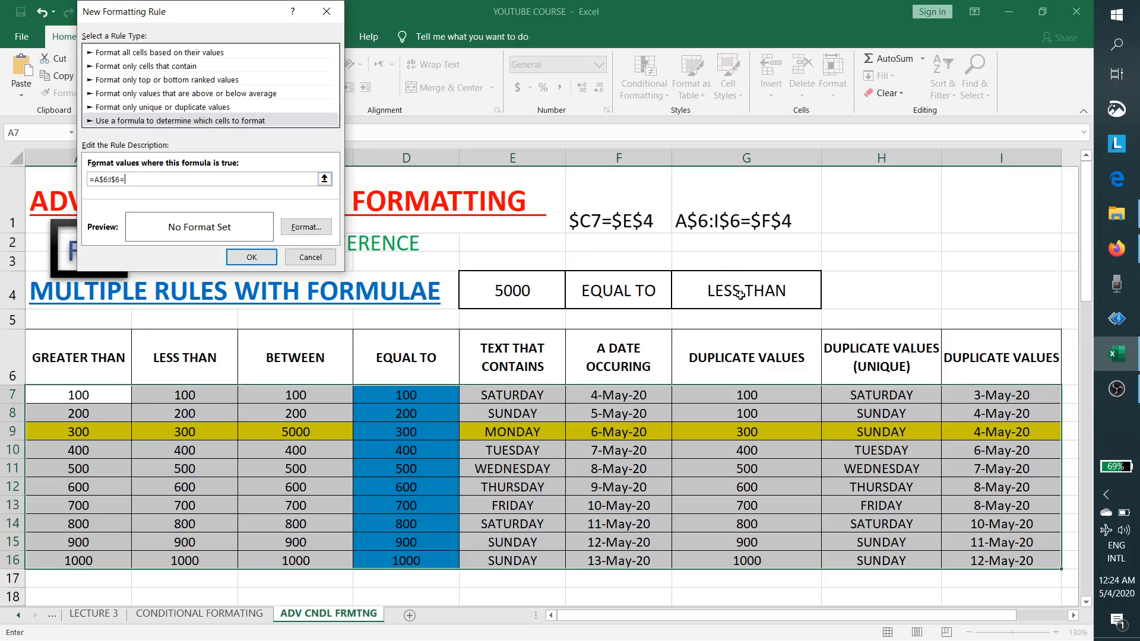
# Complete the rule formula as =A$6:I$6=$G$4, give it a light green fill, and apply it to the table.
pyautogui.click(306, 227)
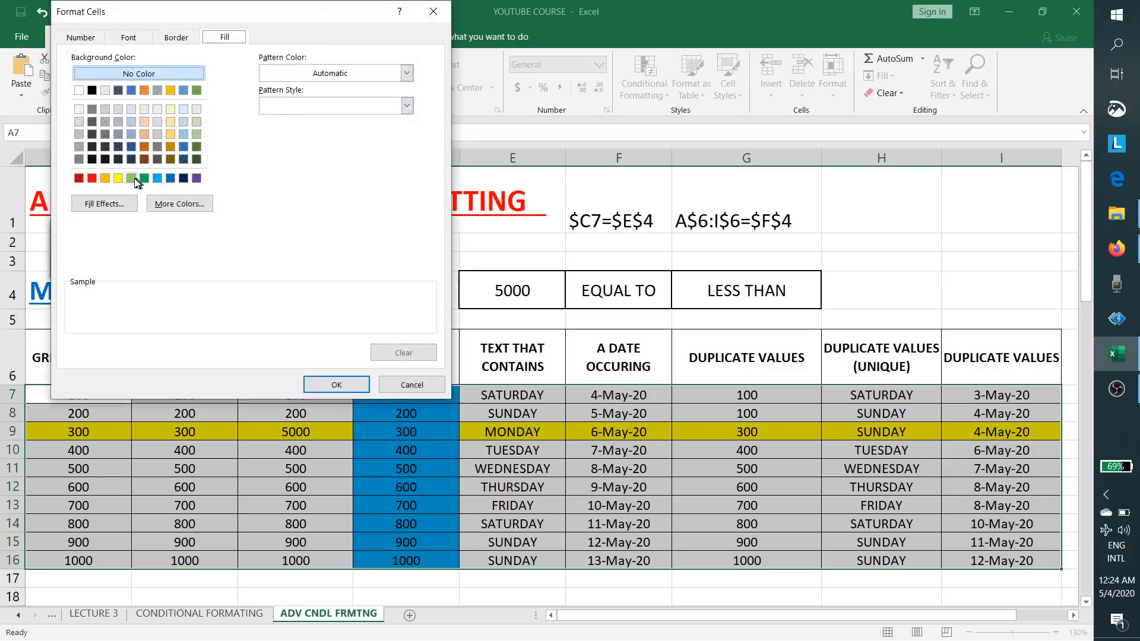
pyautogui.click(131, 178)
pyautogui.click(336, 384)
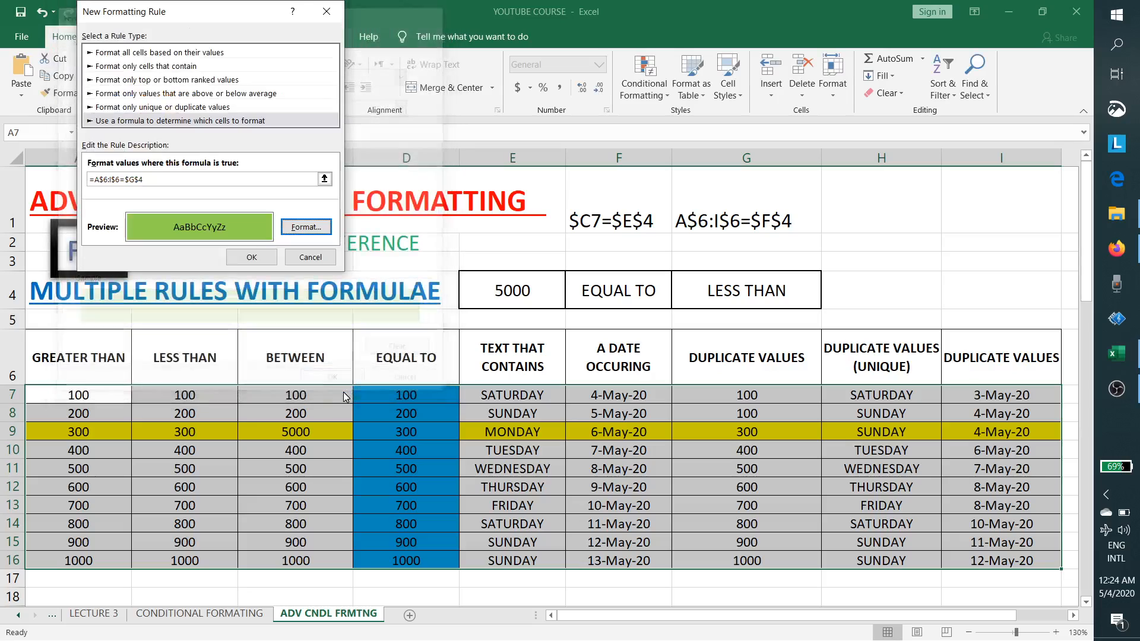
pyautogui.click(238, 263)
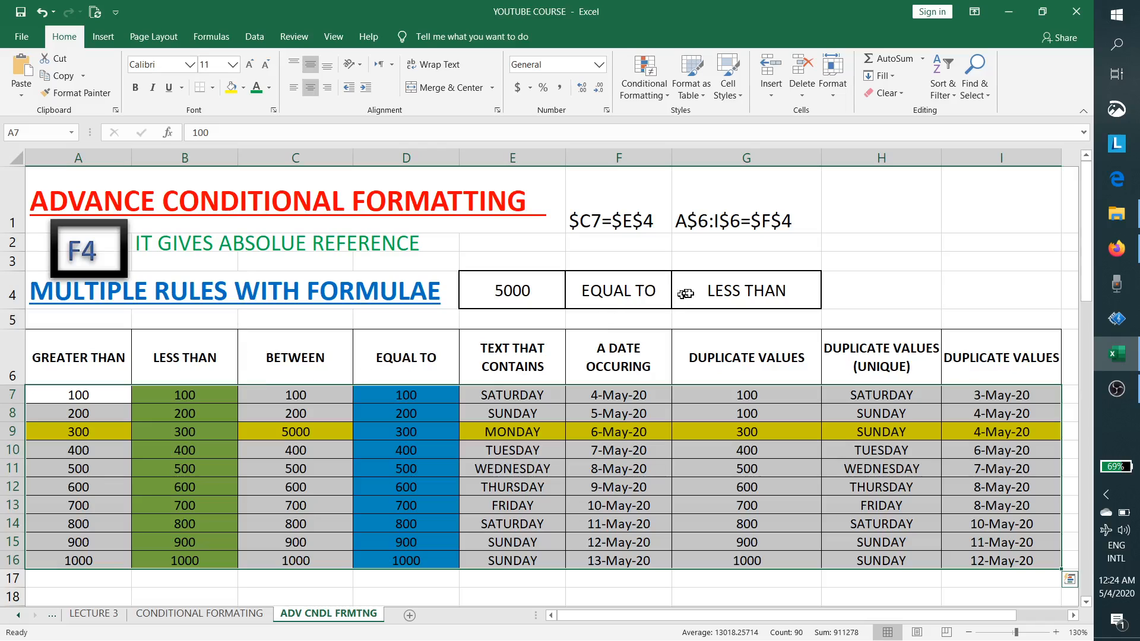
# Compare criteria cell G4 with header B6 and the highlighting in B7:B16, and review criteria cells F4 and E4.
pyautogui.click(709, 292)
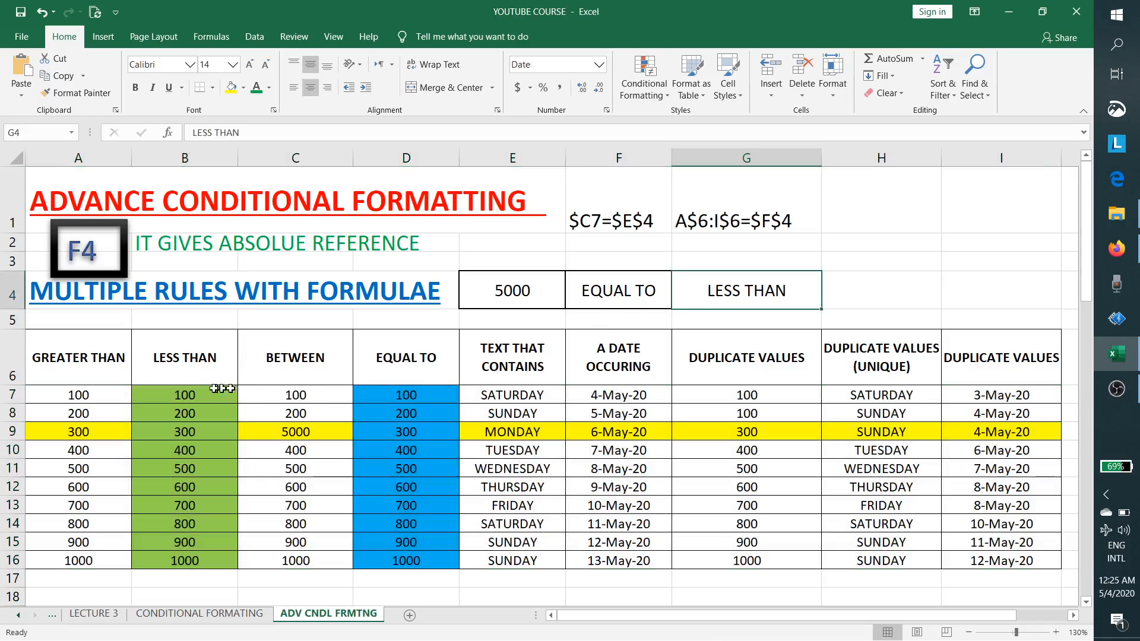
pyautogui.click(138, 356)
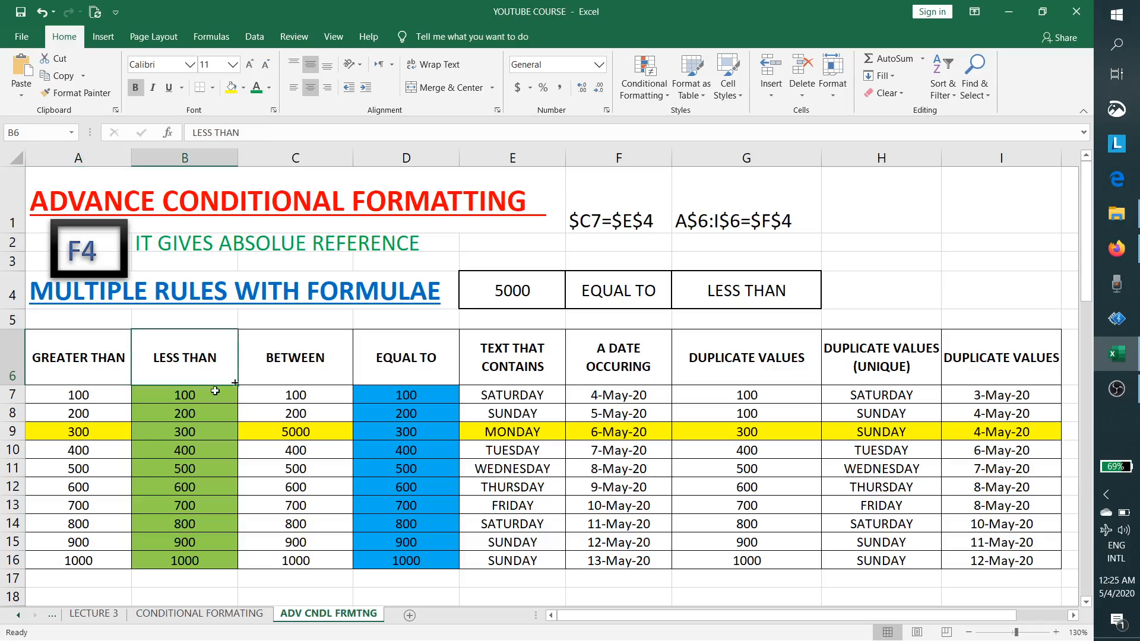
pyautogui.moveTo(215, 392); pyautogui.dragTo(203, 558)
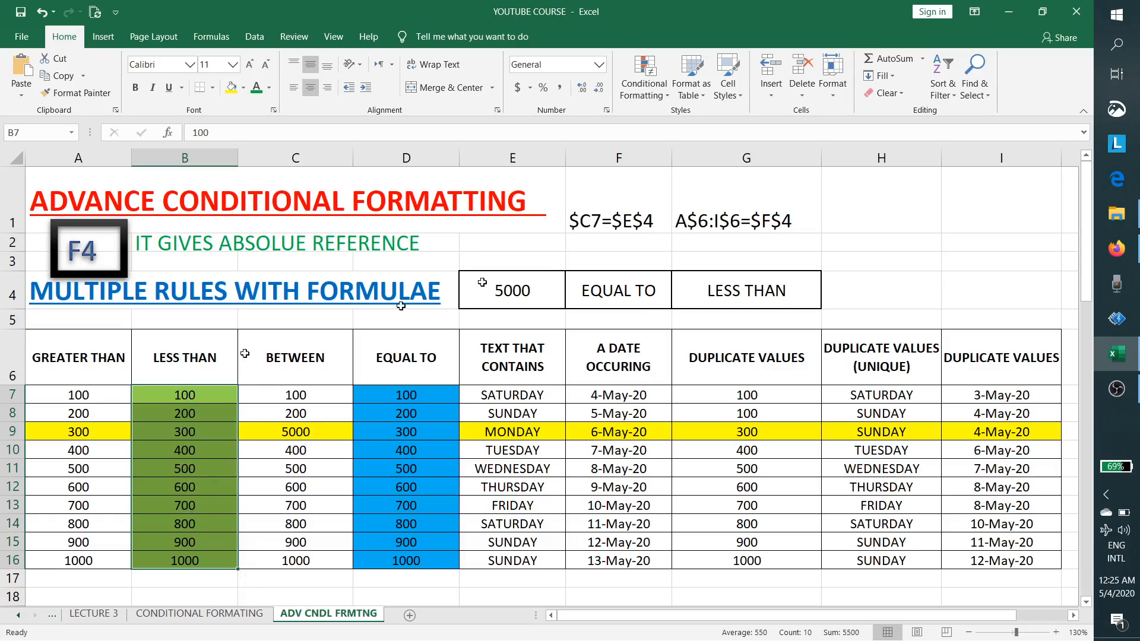
pyautogui.click(653, 290)
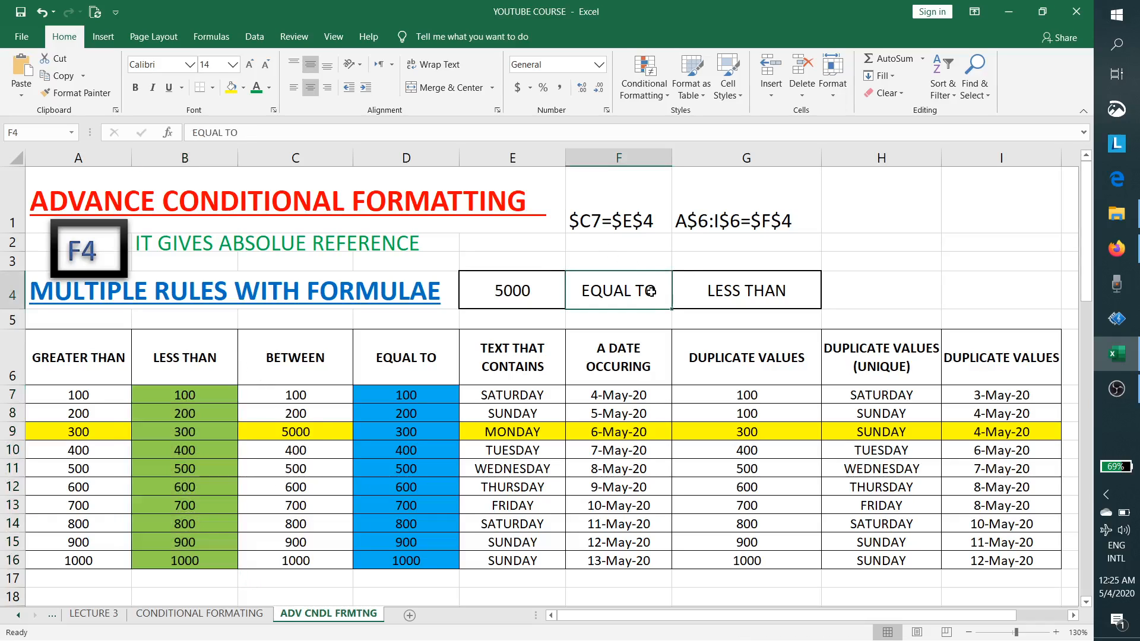
pyautogui.click(549, 290)
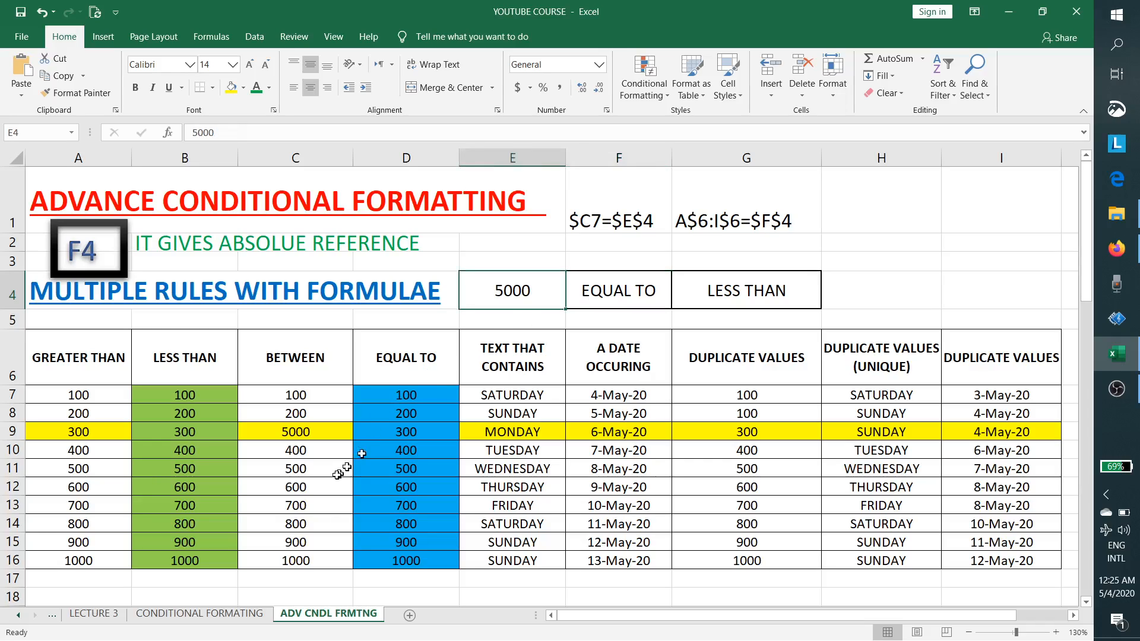
# Enter 3000 in both cell C13 of the BETWEEN column and the criteria cell E4.
pyautogui.click(321, 508)
pyautogui.write('3000')
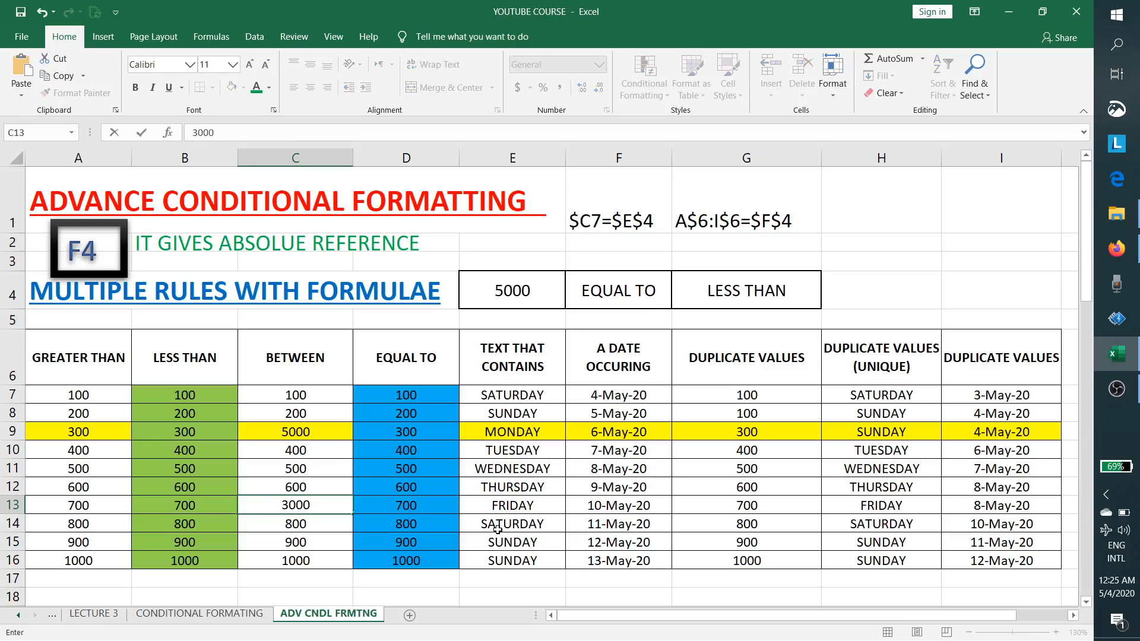
pyautogui.press('Return')
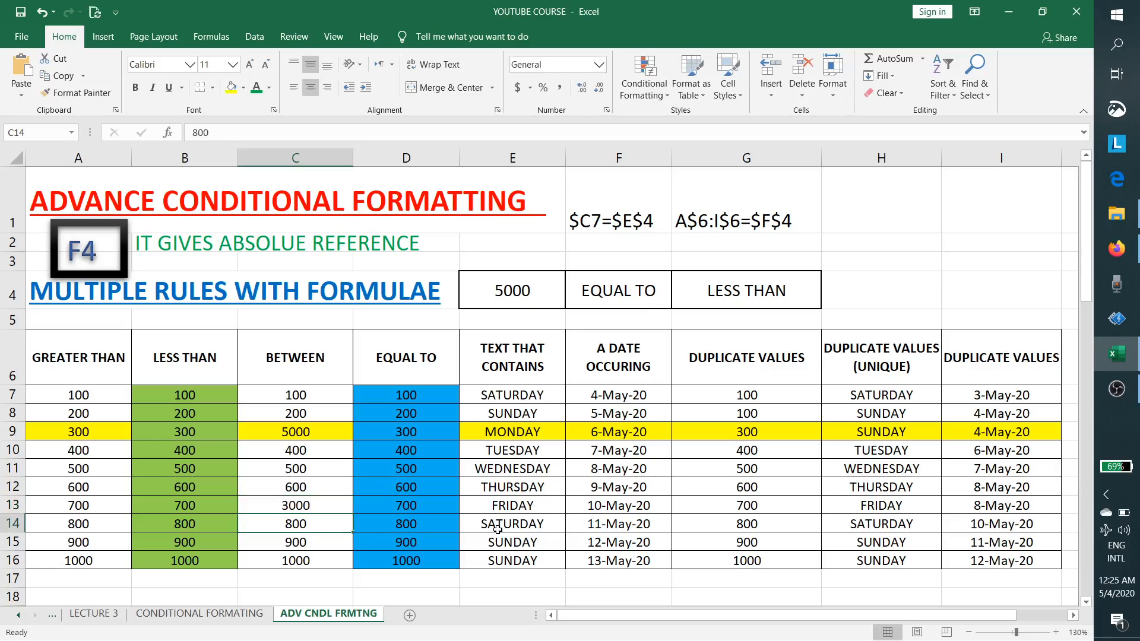
pyautogui.click(542, 297)
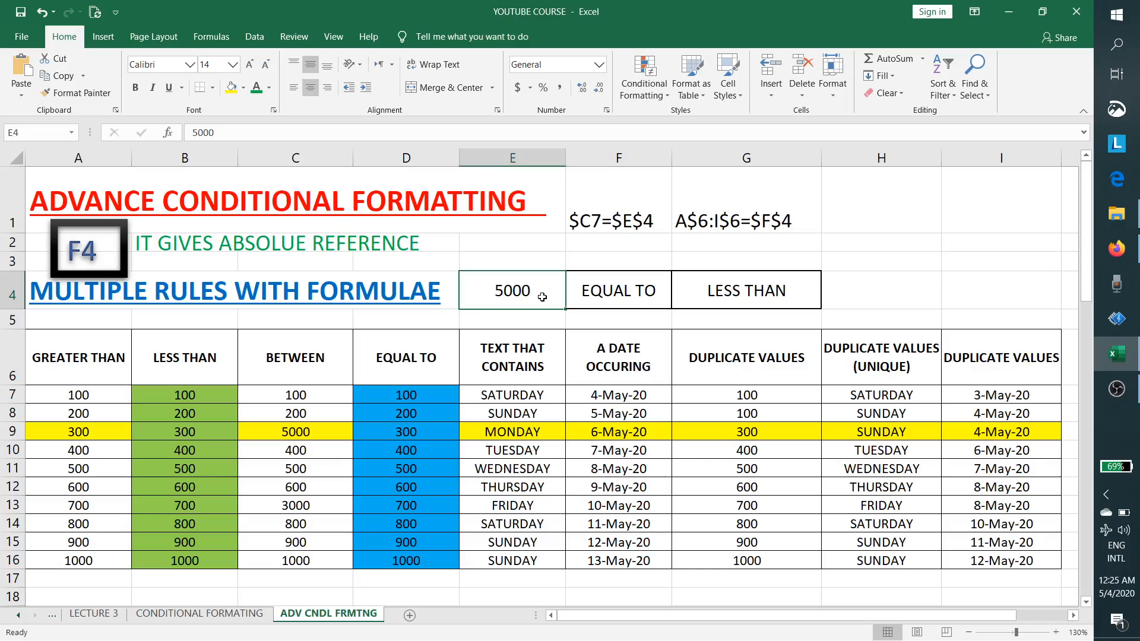
pyautogui.write('3000')
pyautogui.press('Return')
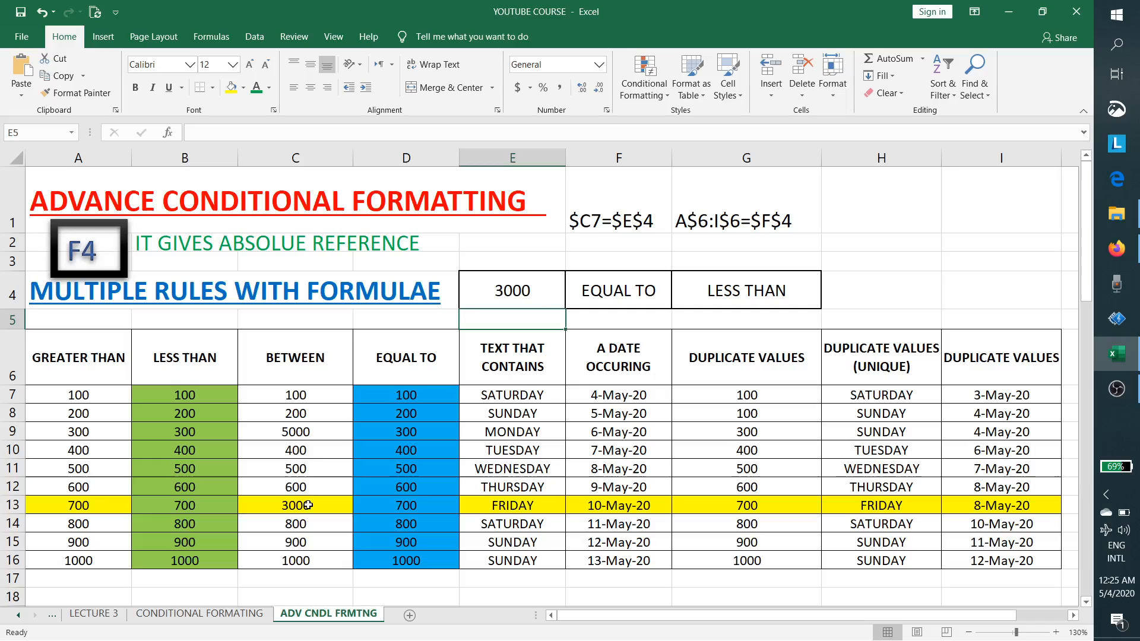
# Replace the criteria text in F4 with A DATE OCCURING.
pyautogui.click(602, 286)
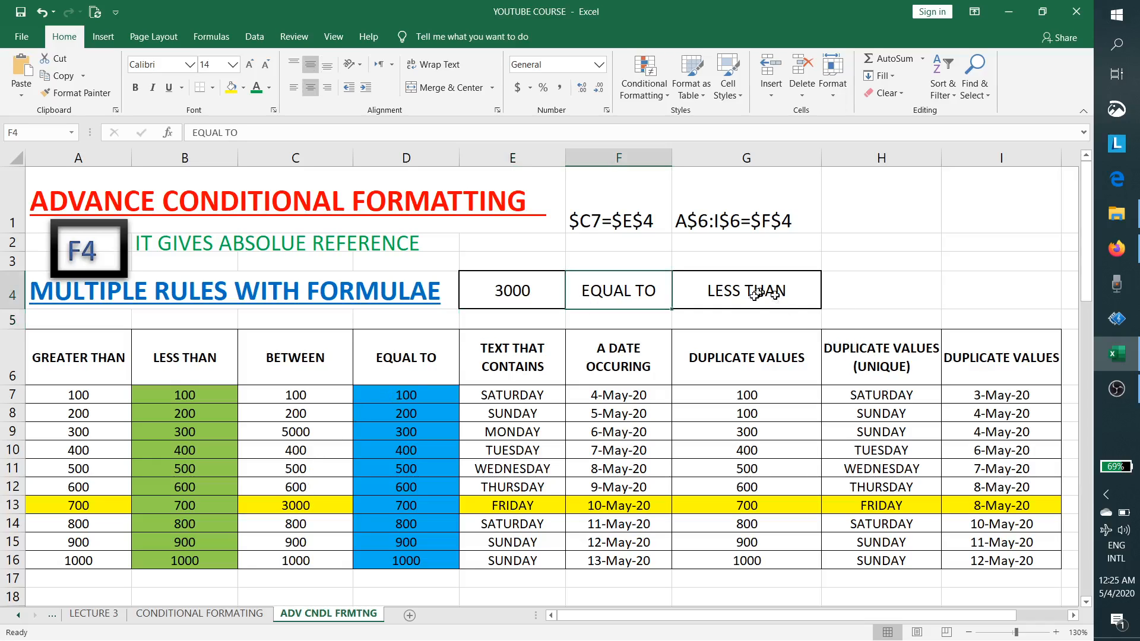
pyautogui.write('A DATE OCCURINBG')
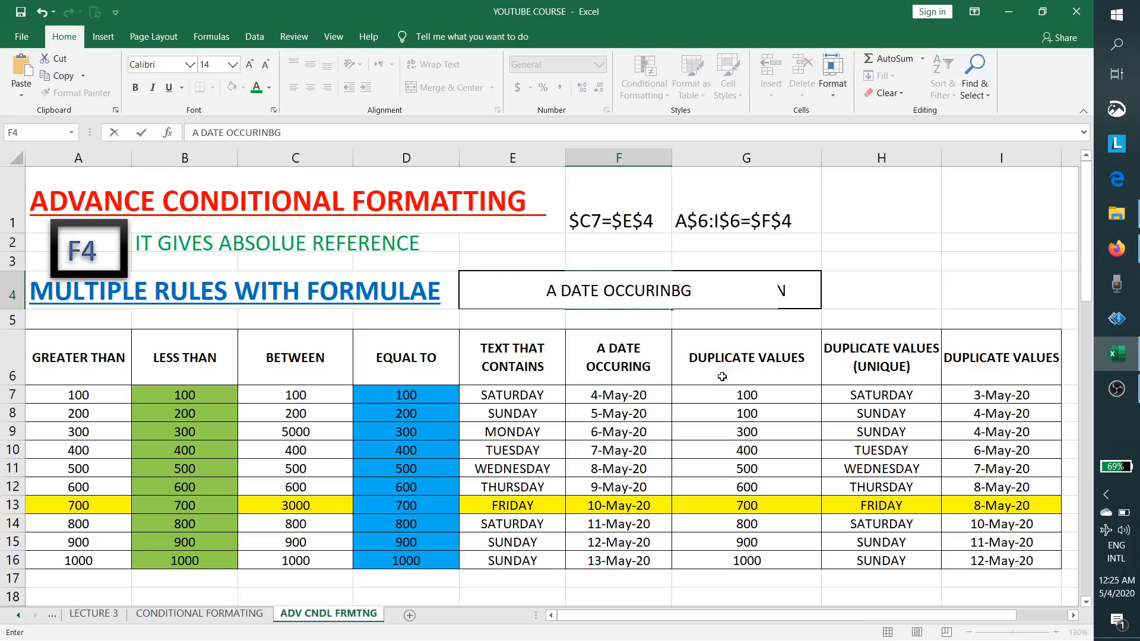
pyautogui.press('BackSpace')
pyautogui.press('BackSpace')
pyautogui.write('G')
pyautogui.press('Return')
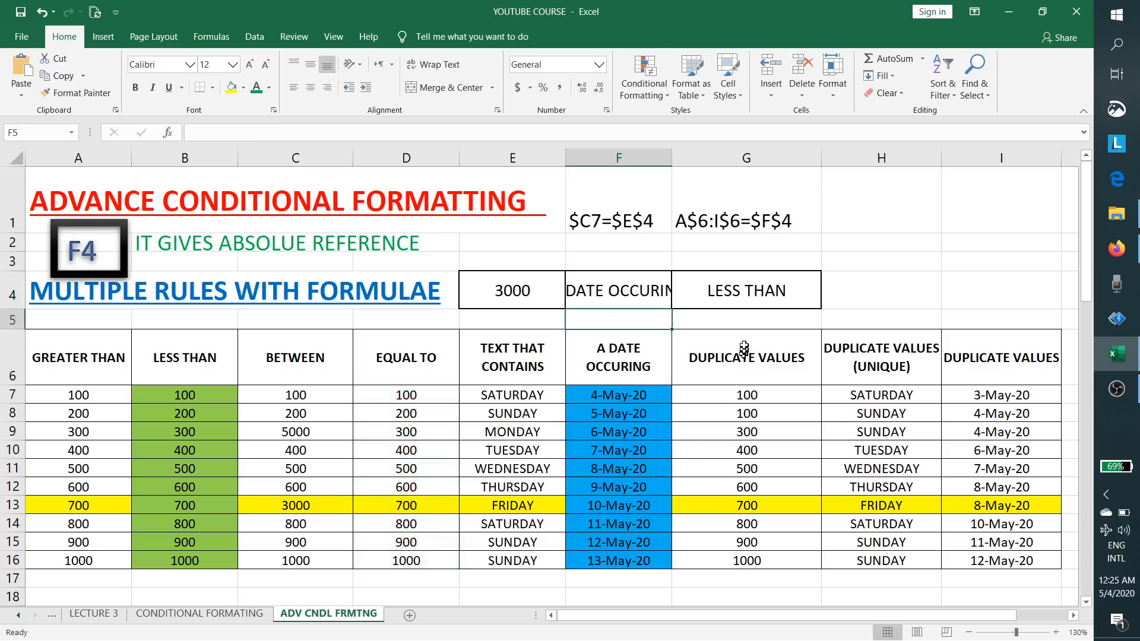
# Replace the criteria text in G4 with GREATER THAN.
pyautogui.click(745, 286)
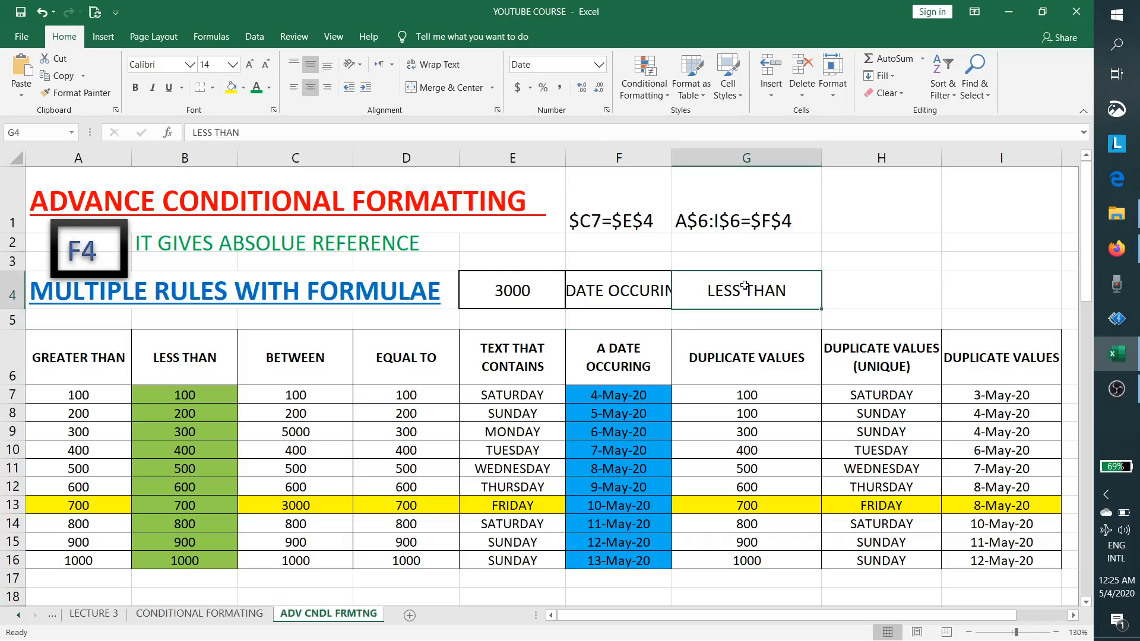
pyautogui.write('GREATER TH')
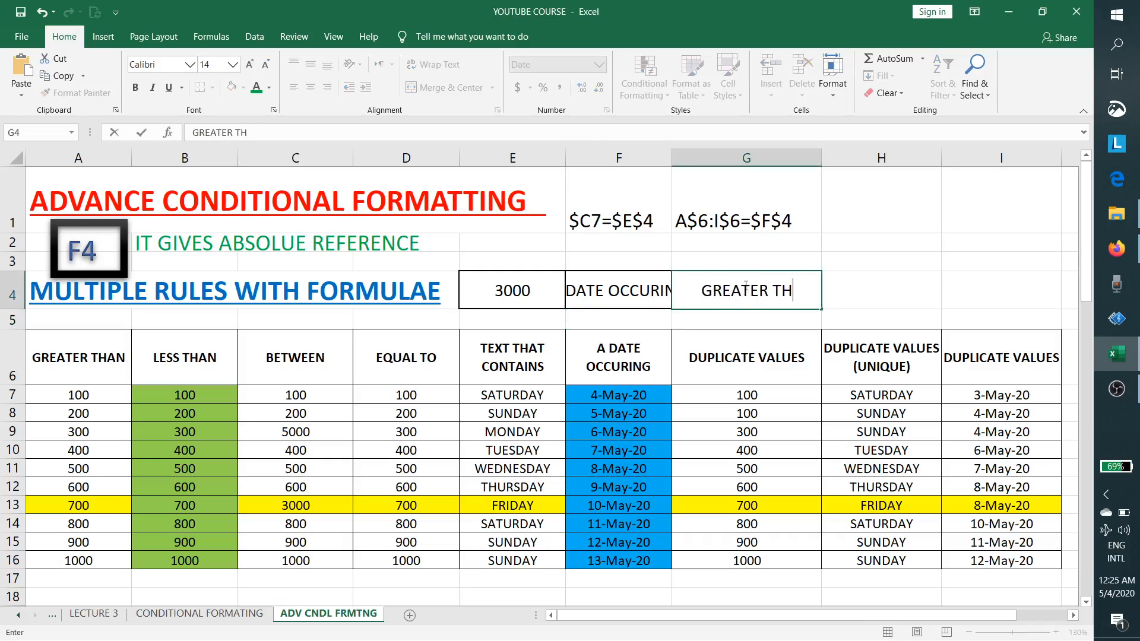
pyautogui.write('AN')
pyautogui.press('Return')
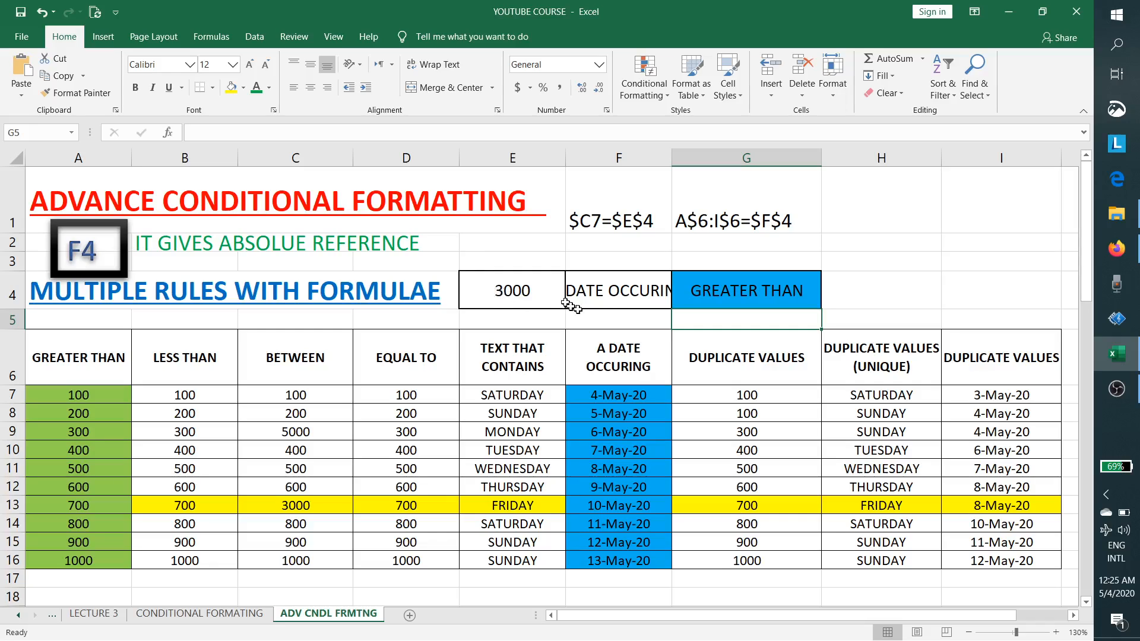
# Review the criteria cells E4, F4 and G4 against the row and column highlighting in the table.
pyautogui.click(524, 291)
pyautogui.click(625, 290)
pyautogui.click(726, 292)
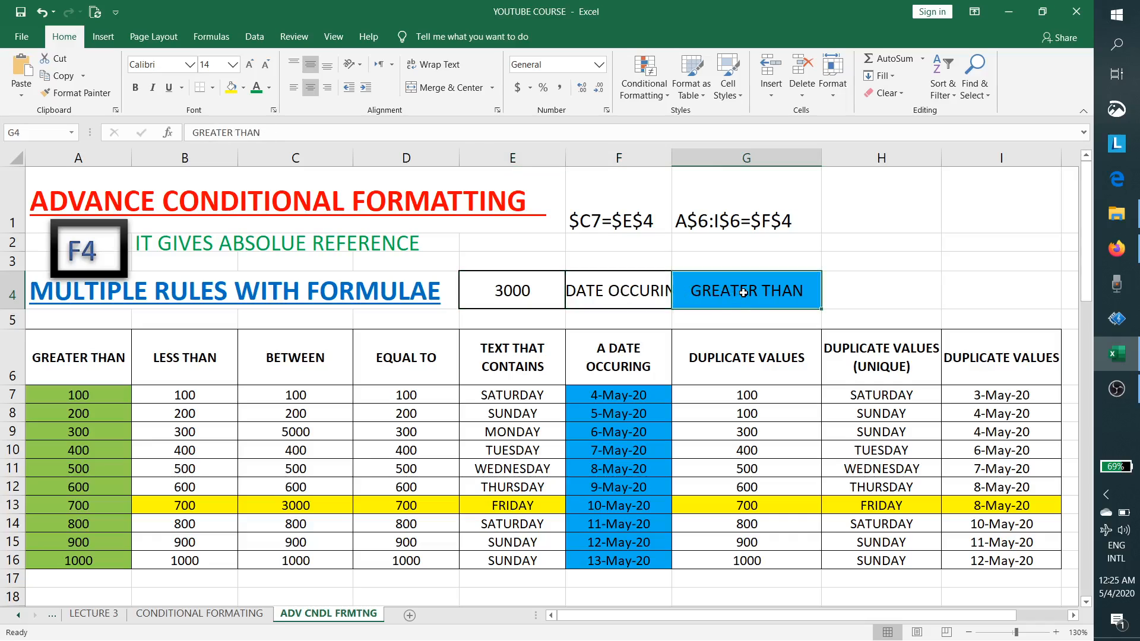